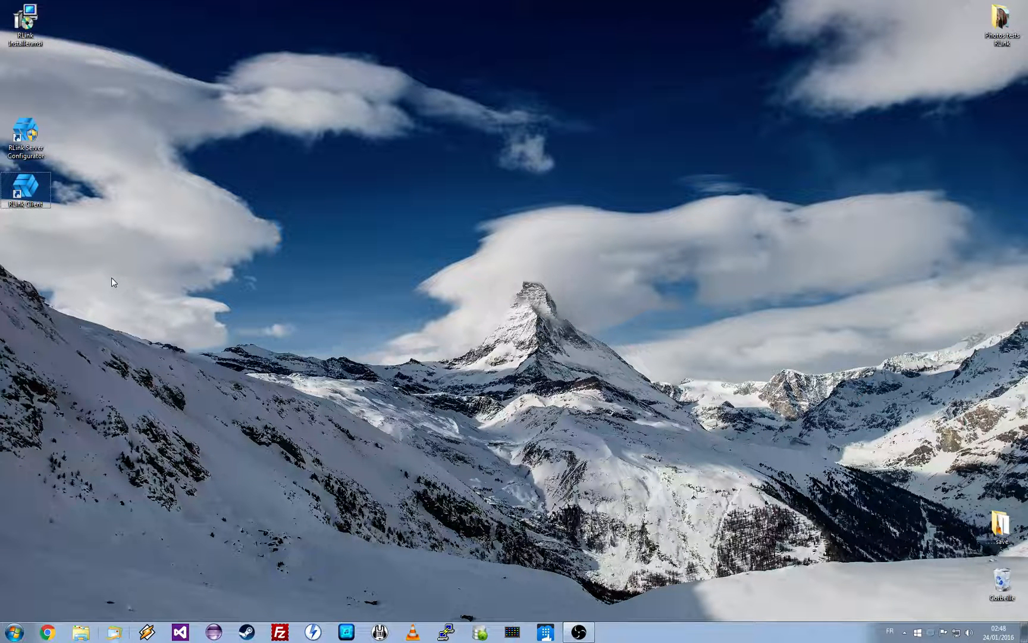
Launch the RLink client and log in to the localhost server as admin with the account password
{"action": "double_click", "coordinate": [25, 186]}
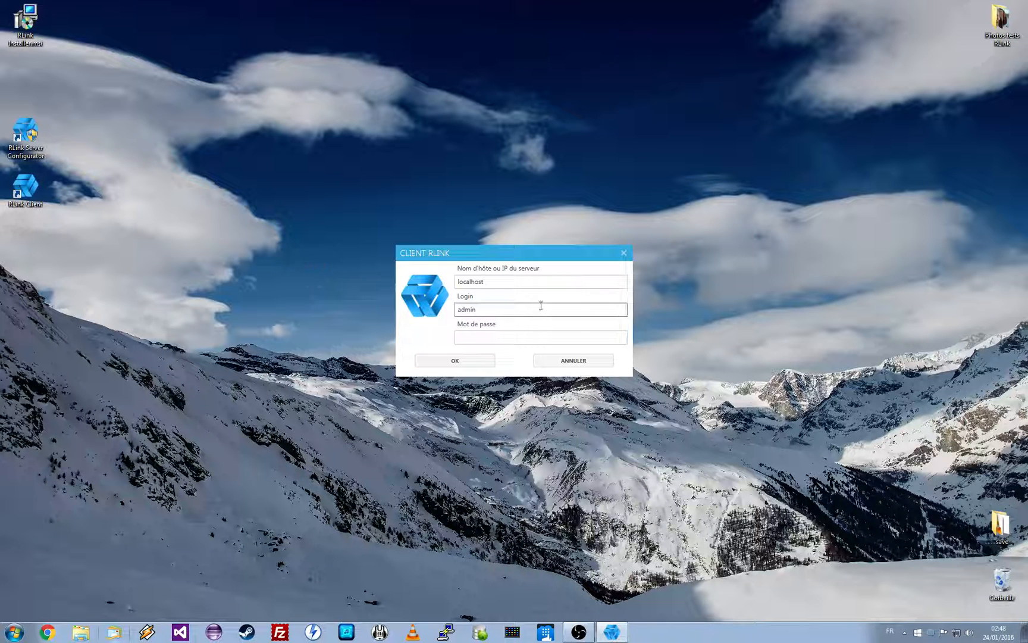
{"action": "left_click", "coordinate": [515, 282]}
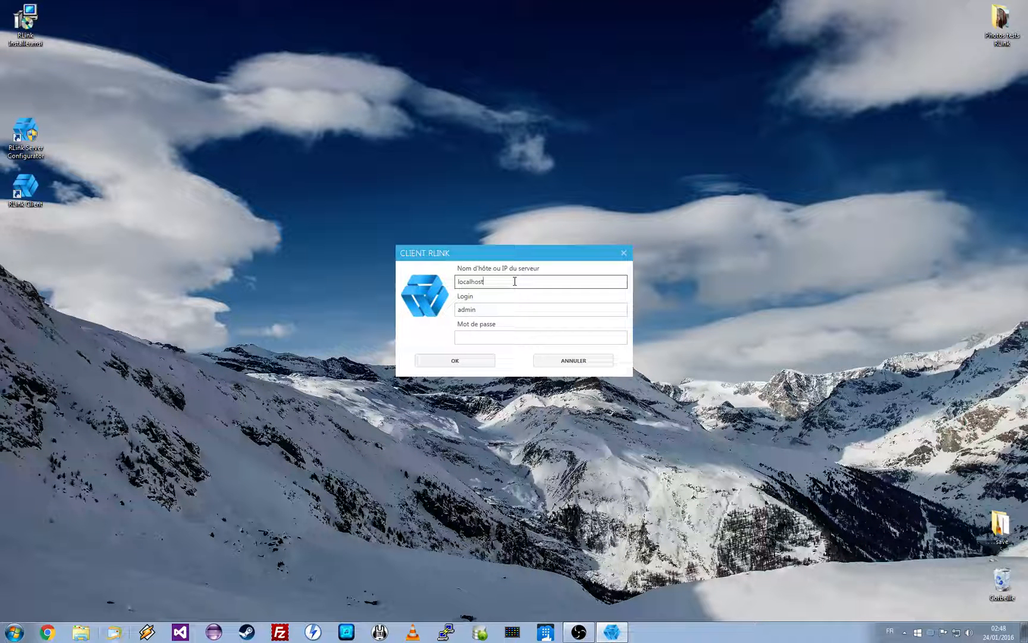
{"action": "left_click", "coordinate": [495, 308]}
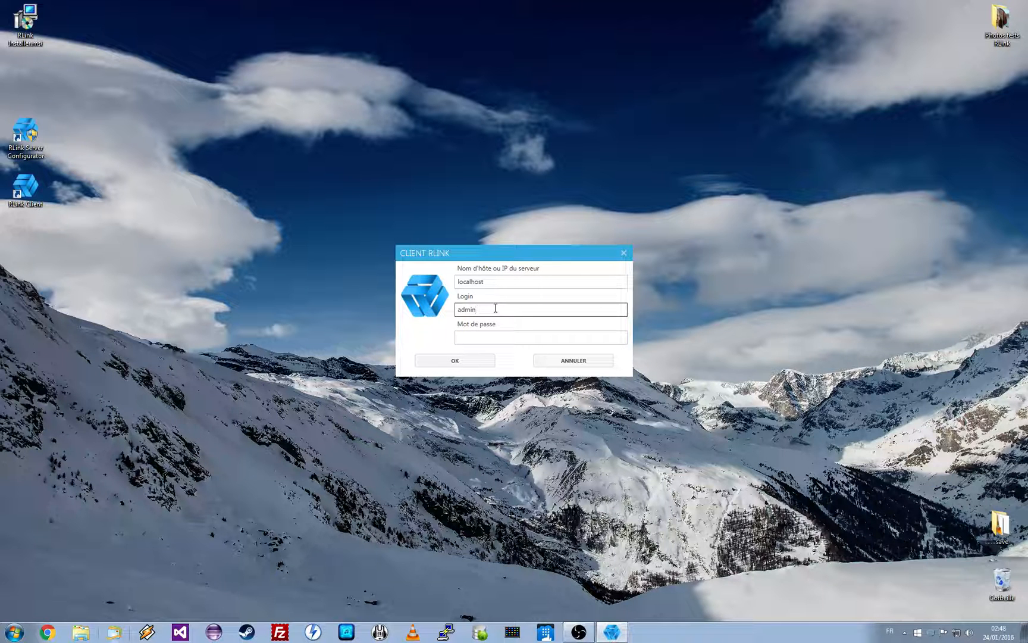
{"action": "left_click", "coordinate": [495, 339]}
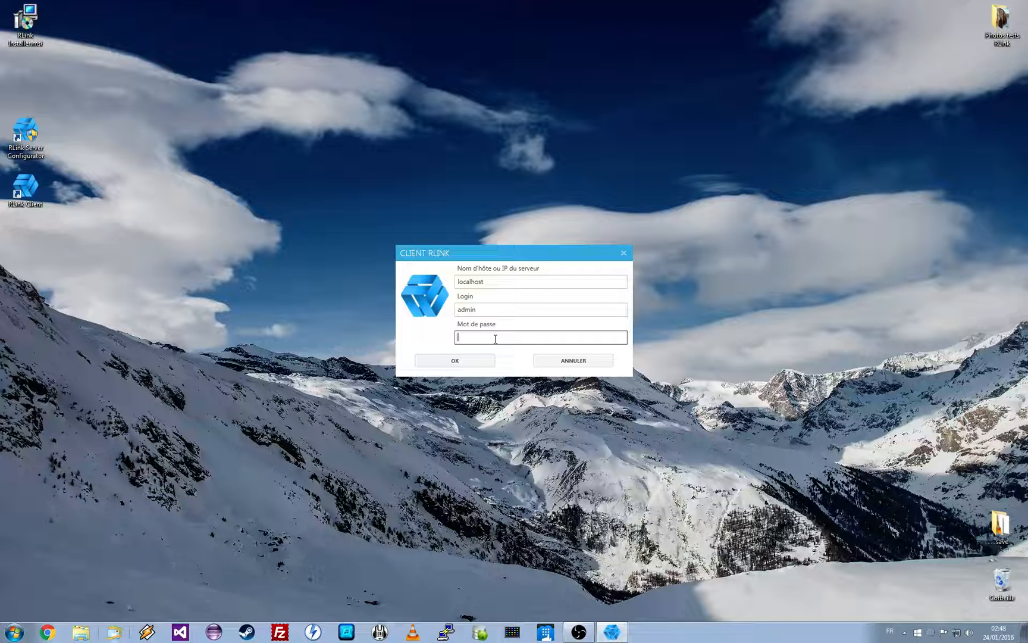
{"action": "type", "text": "admin"}
{"action": "key", "text": "Return"}
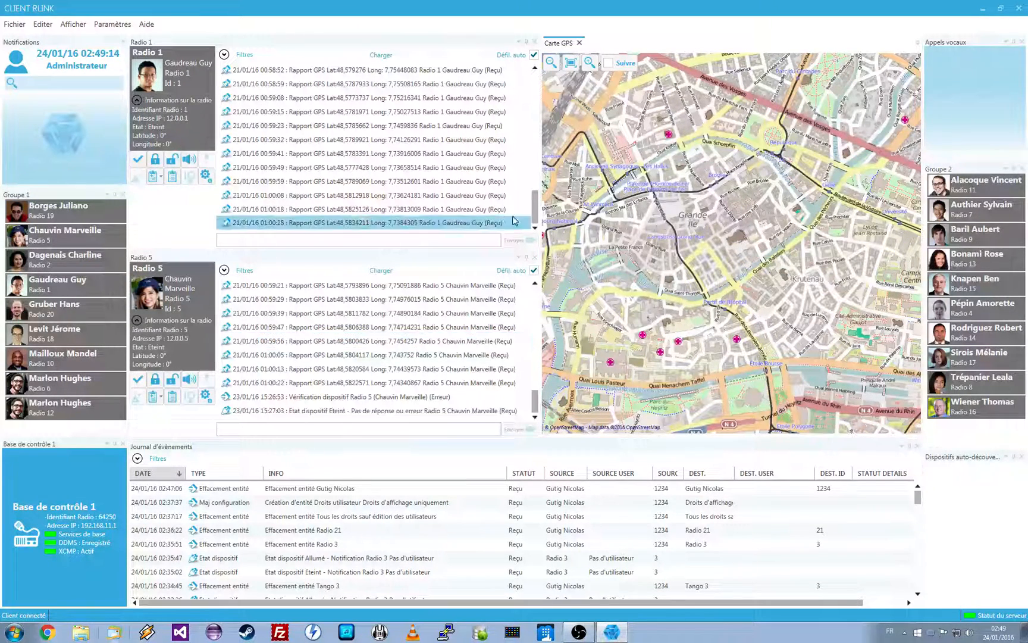
Detach the Radio 5 panel, resize its floating window, and dock it to the left of the Journal d'évènements panel
{"action": "left_click", "coordinate": [313, 259]}
{"action": "left_click_drag", "start_coordinate": [322, 267], "coordinate": [562, 217]}
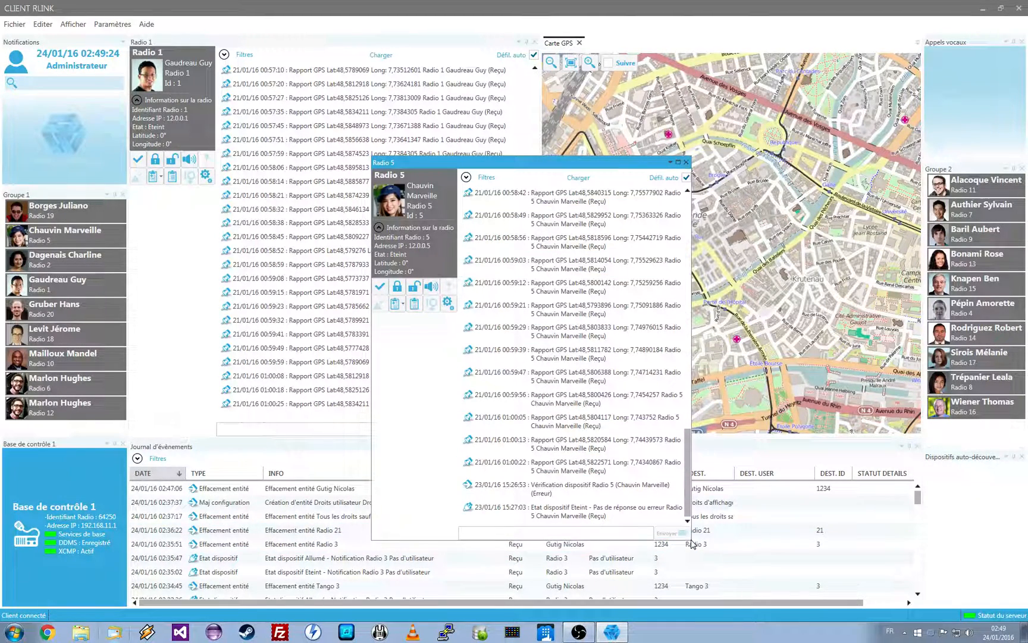
{"action": "left_click", "coordinate": [692, 543]}
{"action": "left_click_drag", "start_coordinate": [690, 540], "coordinate": [825, 436]}
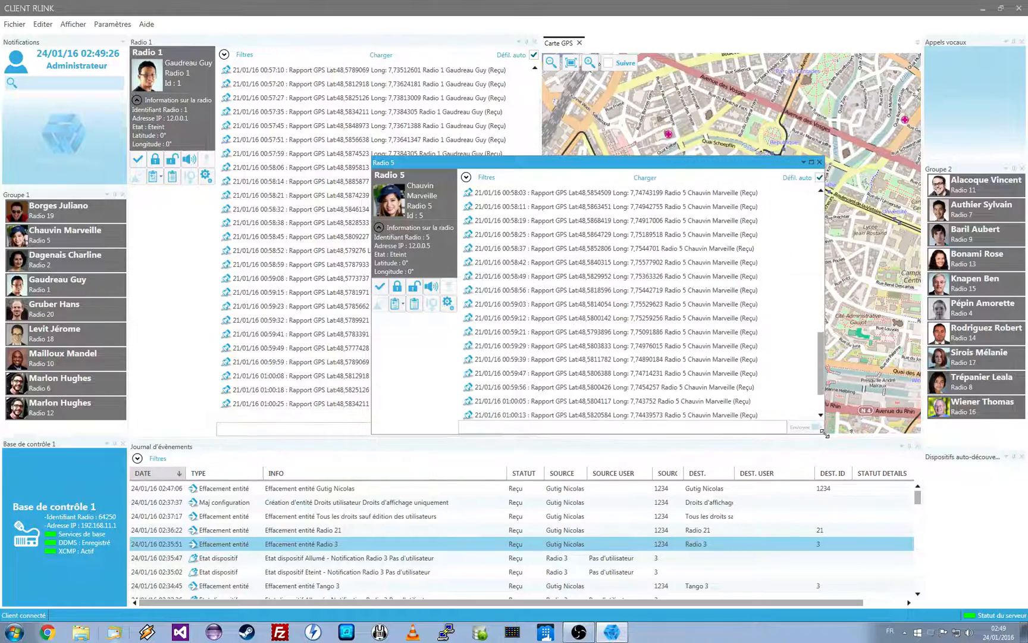
{"action": "left_click_drag", "start_coordinate": [694, 164], "coordinate": [503, 522]}
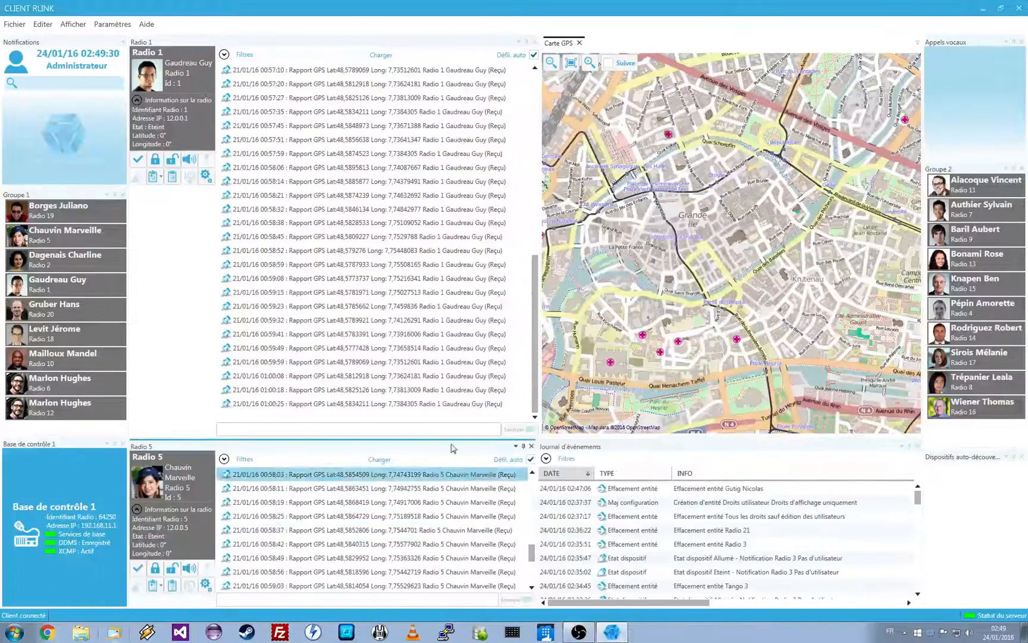
Dock the Radio 1 panel as a tab with Journal d'évènements and make the radio panels taller by shrinking the GPS map
{"action": "left_click", "coordinate": [262, 42]}
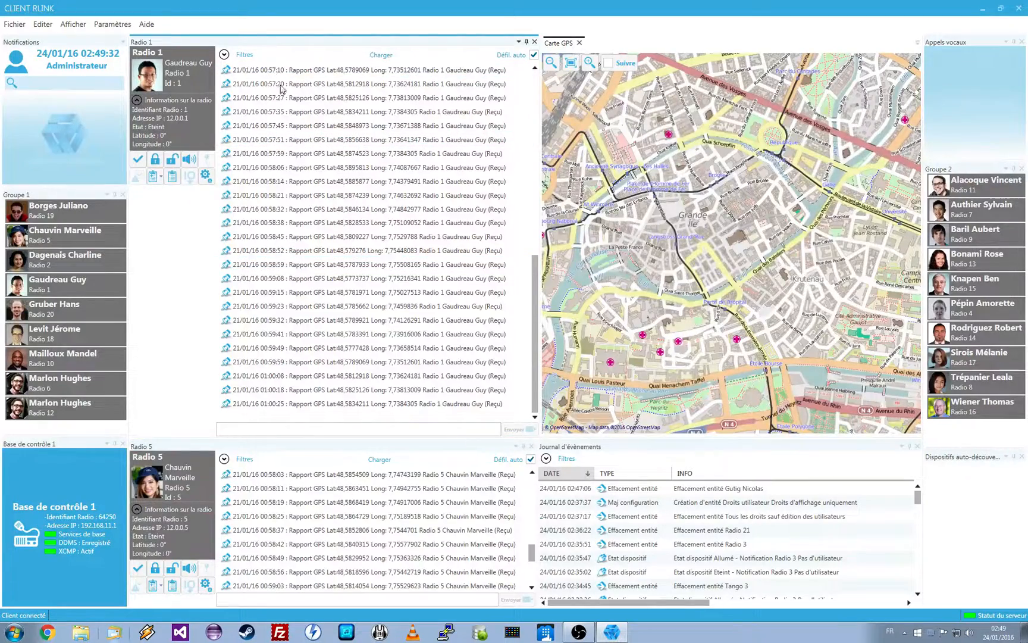
{"action": "left_click_drag", "start_coordinate": [262, 42], "coordinate": [739, 527]}
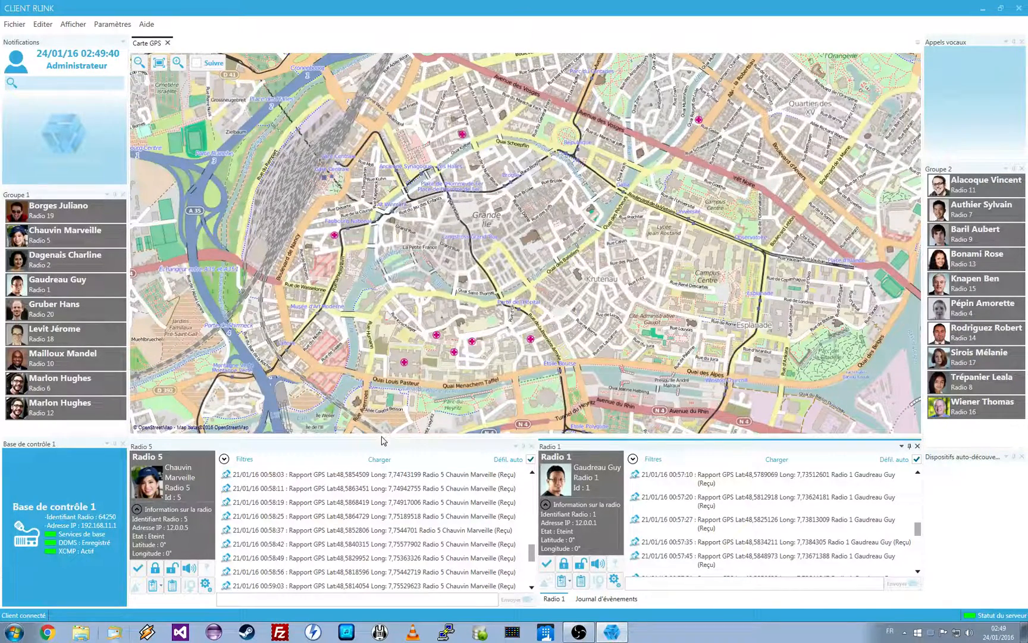
{"action": "left_click_drag", "start_coordinate": [381, 437], "coordinate": [387, 305]}
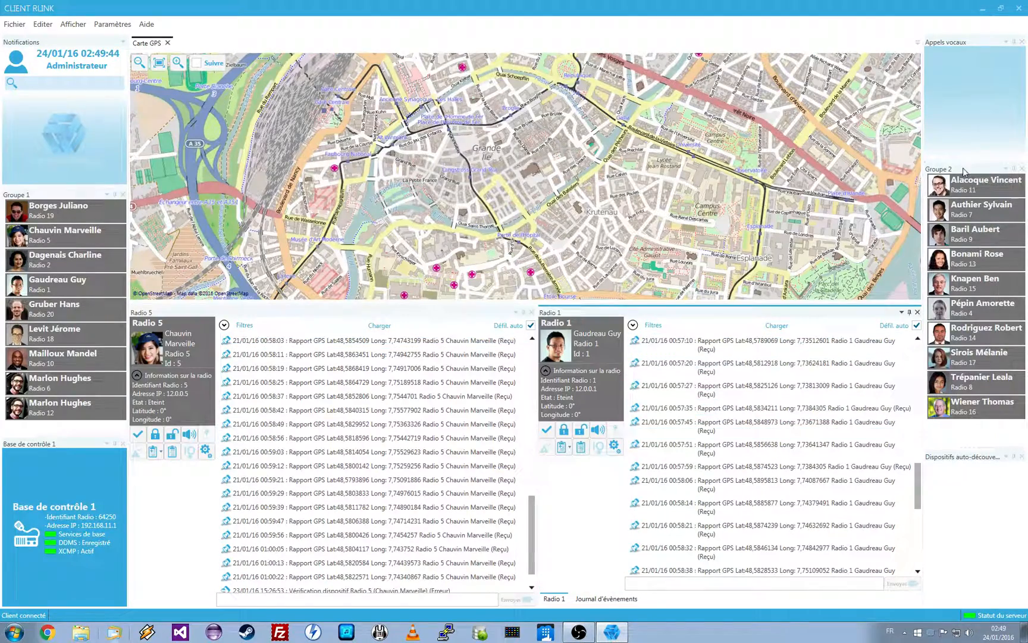
Dock the Groupe 2 panel beneath Groupe 1 and return it to its place under Appels vocaux
{"action": "left_click_drag", "start_coordinate": [964, 171], "coordinate": [64, 329]}
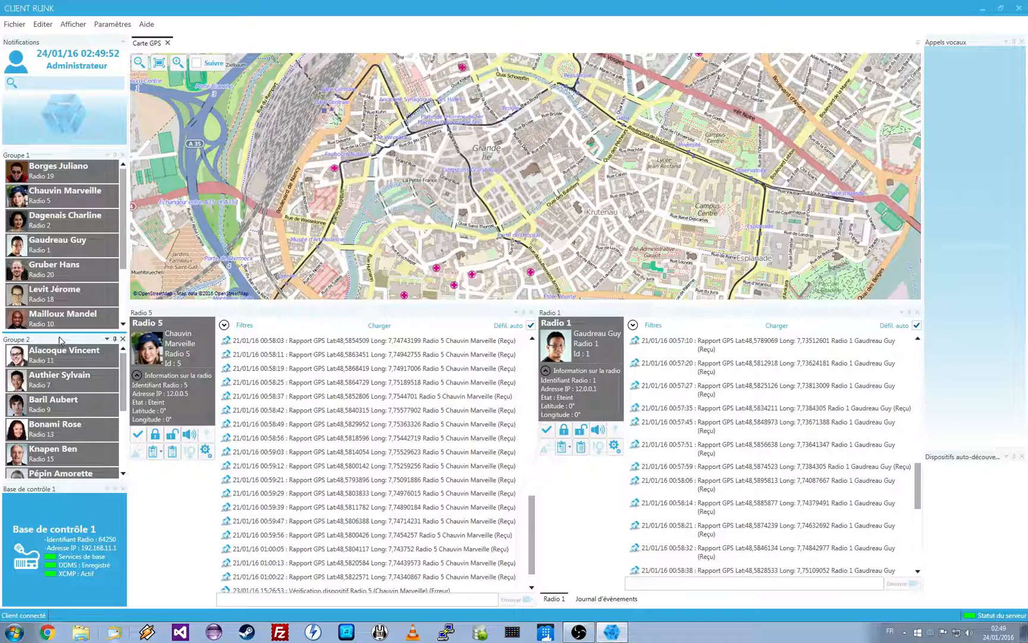
{"action": "left_click_drag", "start_coordinate": [59, 341], "coordinate": [986, 269]}
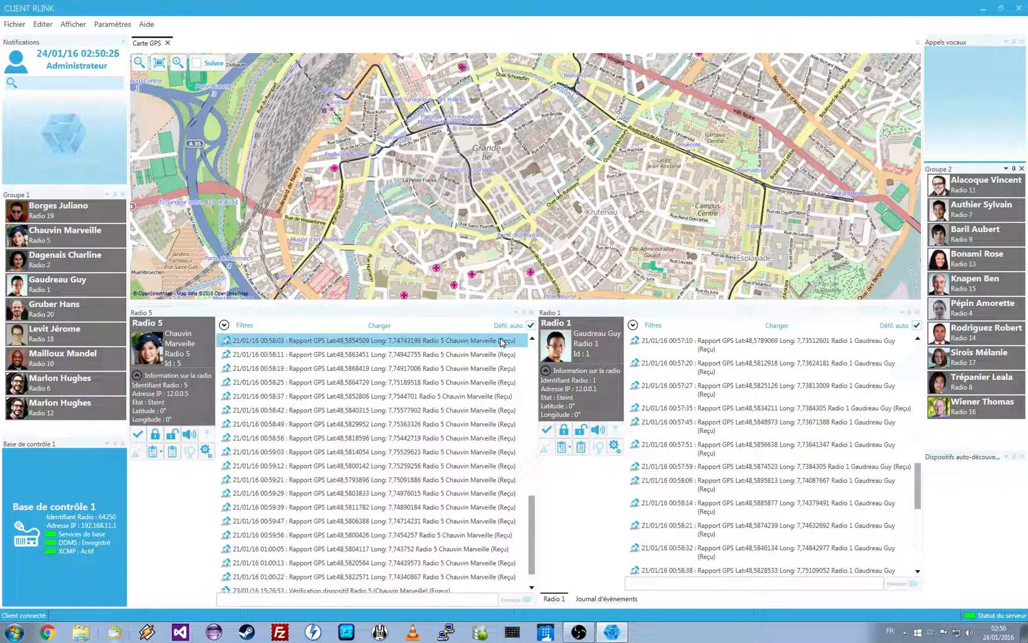
Open the device list, display the Radio 14 panel in the client, and hide it again
{"action": "left_click", "coordinate": [42, 25]}
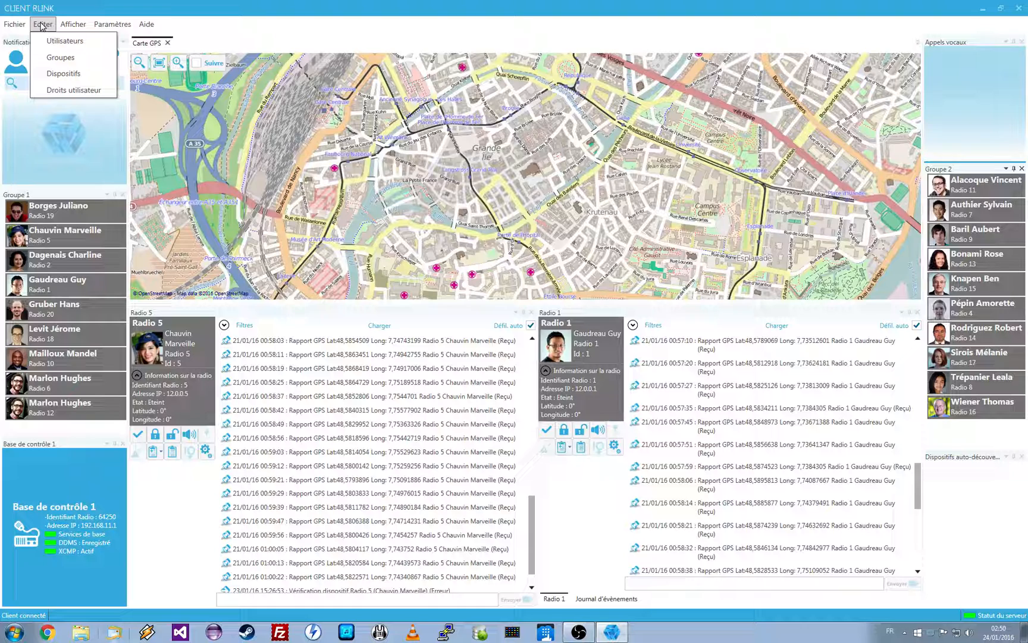
{"action": "left_click", "coordinate": [64, 74]}
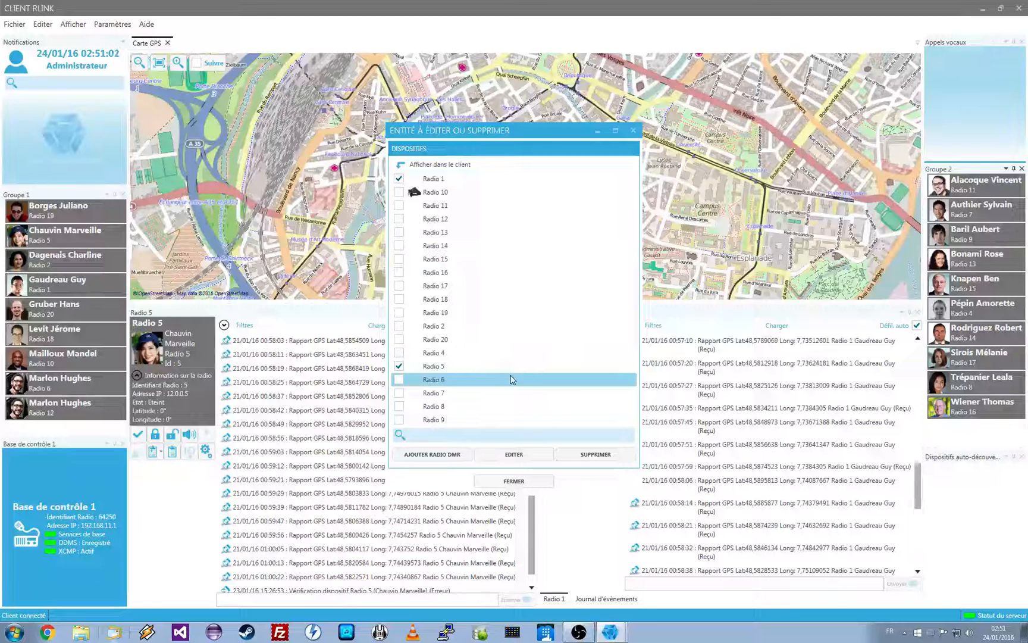
{"action": "left_click", "coordinate": [398, 246]}
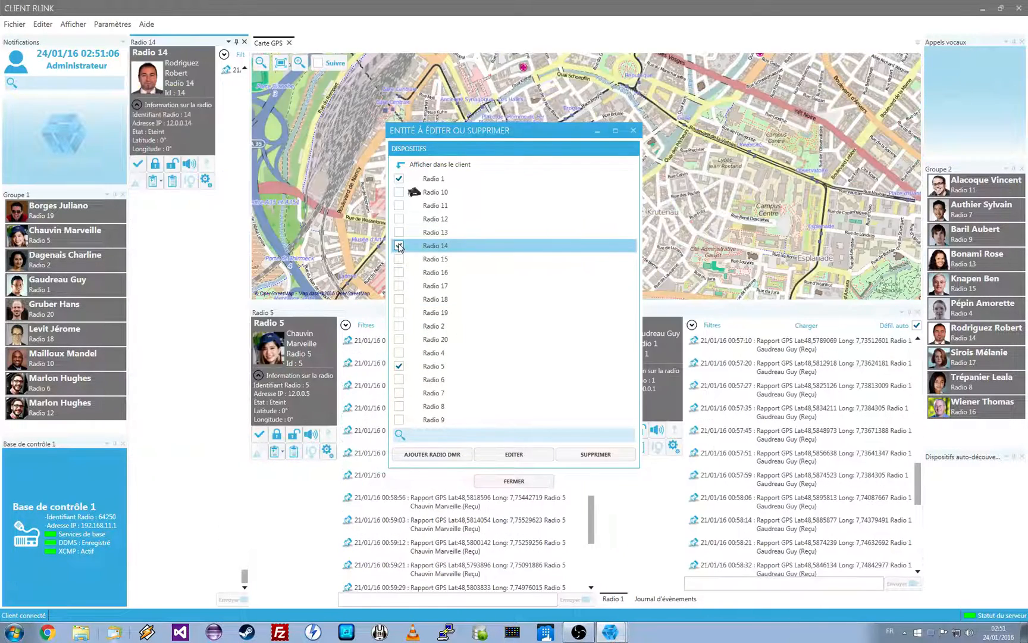
{"action": "left_click", "coordinate": [399, 246]}
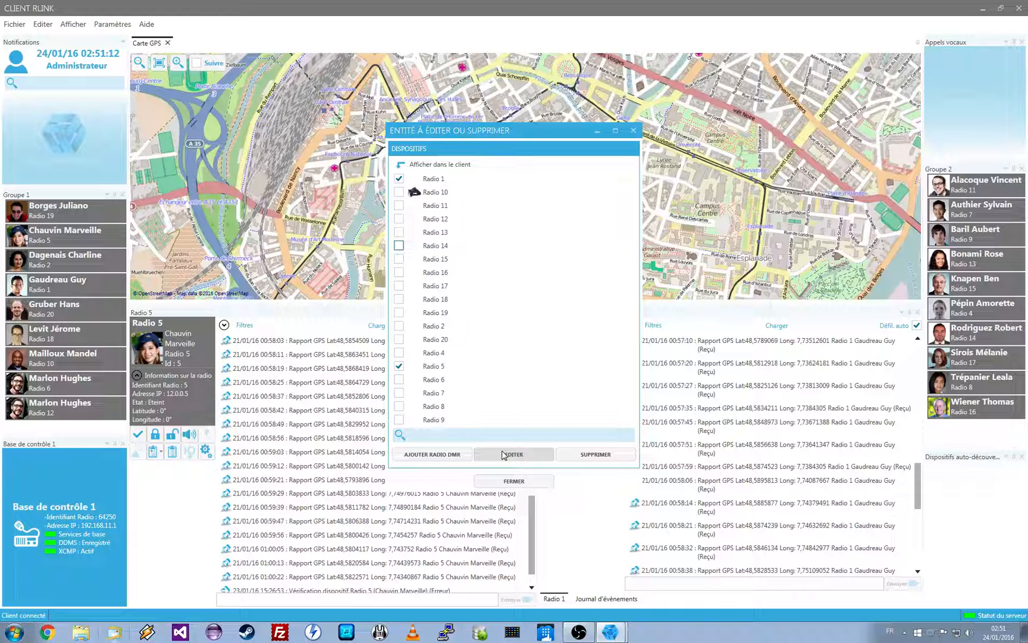
View the properties of Radio 2 without changing them and close the device list
{"action": "left_click", "coordinate": [530, 327]}
{"action": "left_click", "coordinate": [526, 456]}
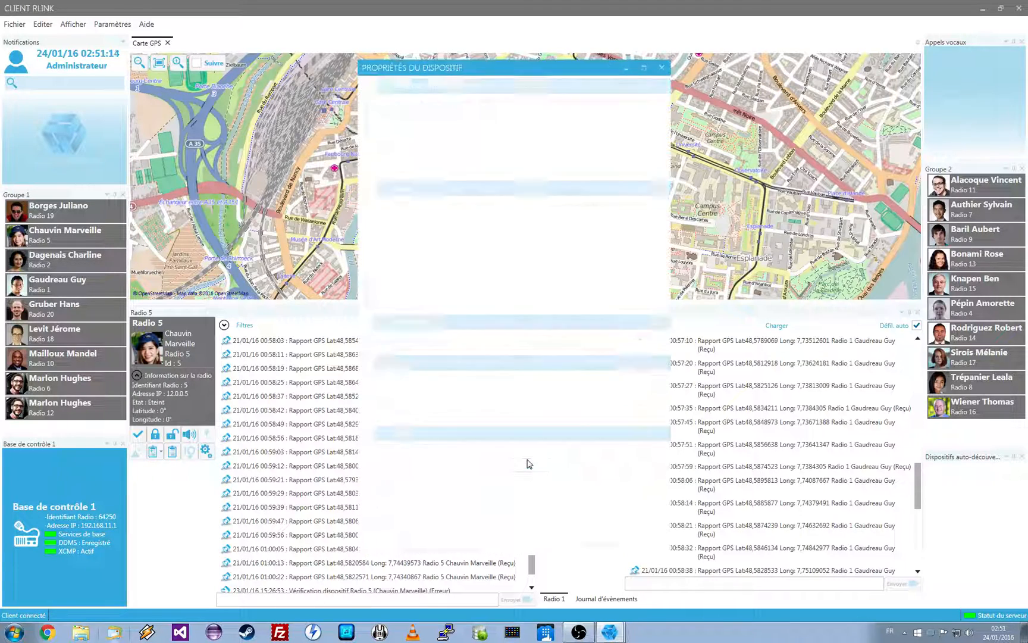
{"action": "left_click", "coordinate": [594, 547]}
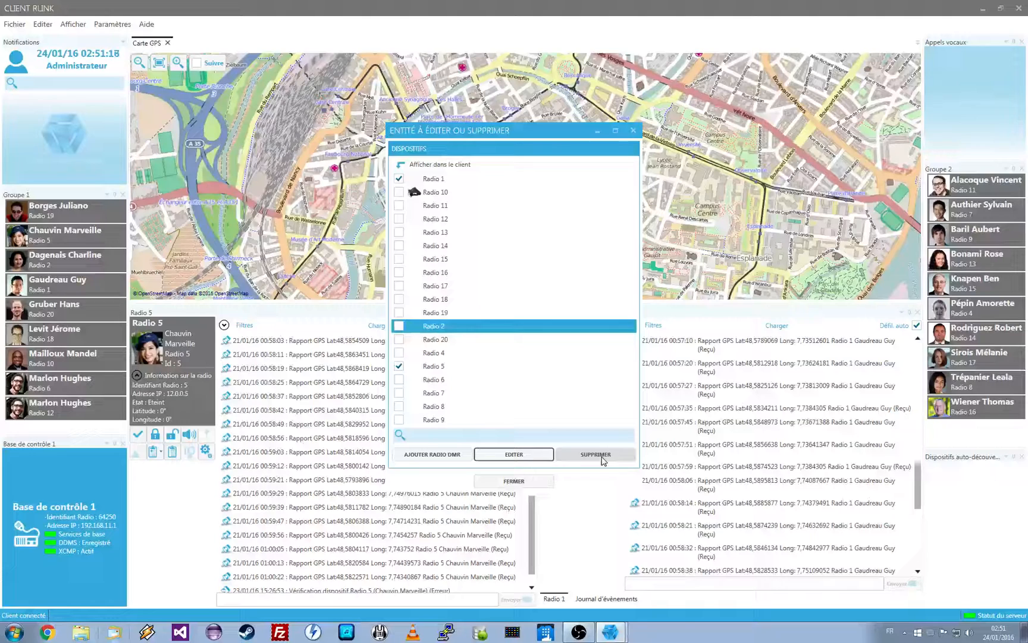
{"action": "left_click", "coordinate": [522, 482]}
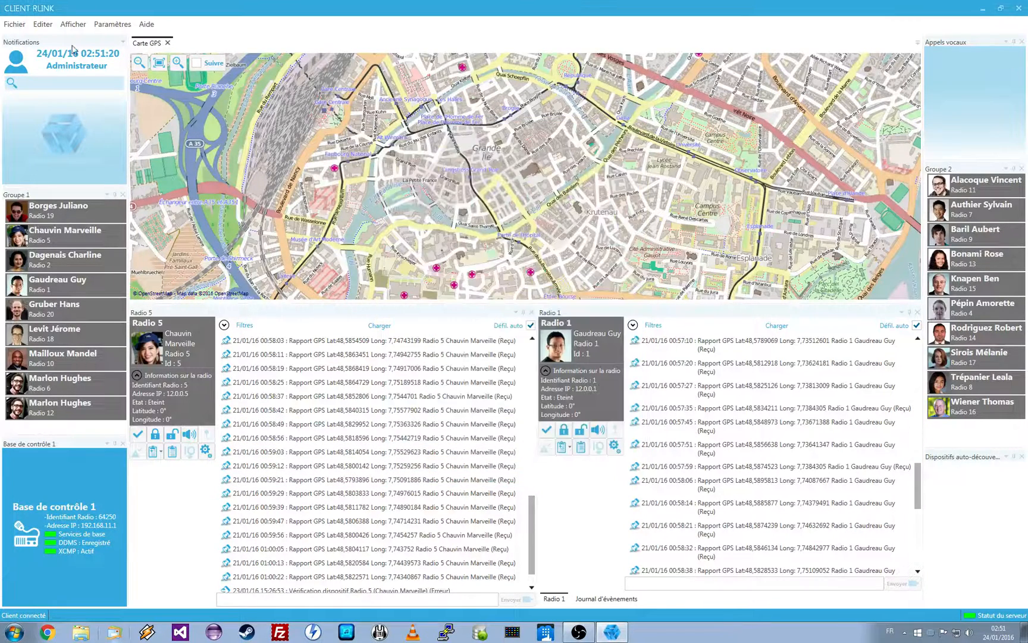
Open the user list, try filtering it by a user's first name, and clear the filter
{"action": "left_click", "coordinate": [43, 23]}
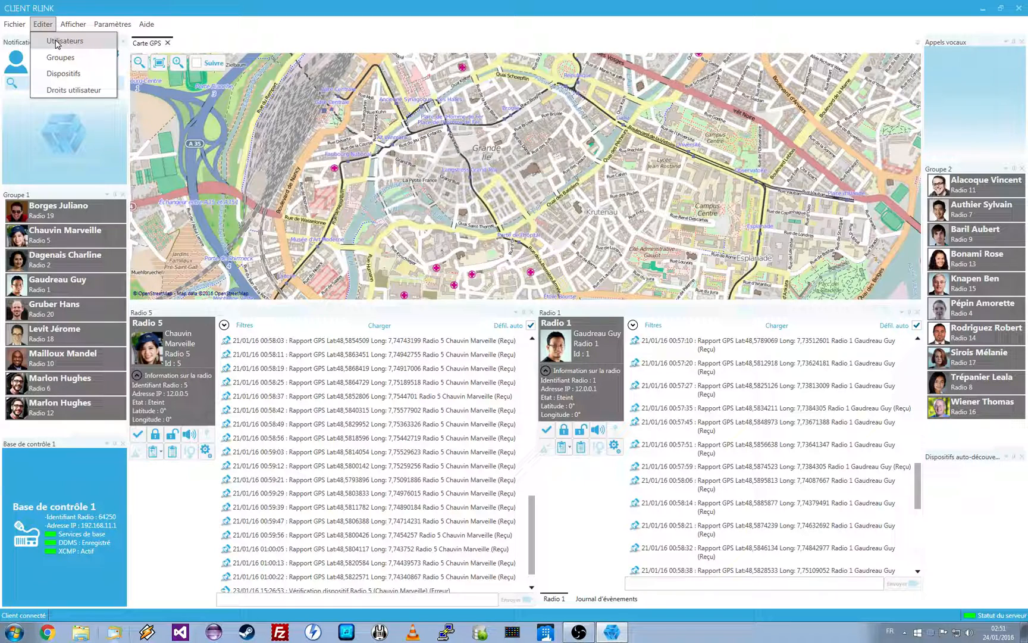
{"action": "left_click", "coordinate": [58, 41]}
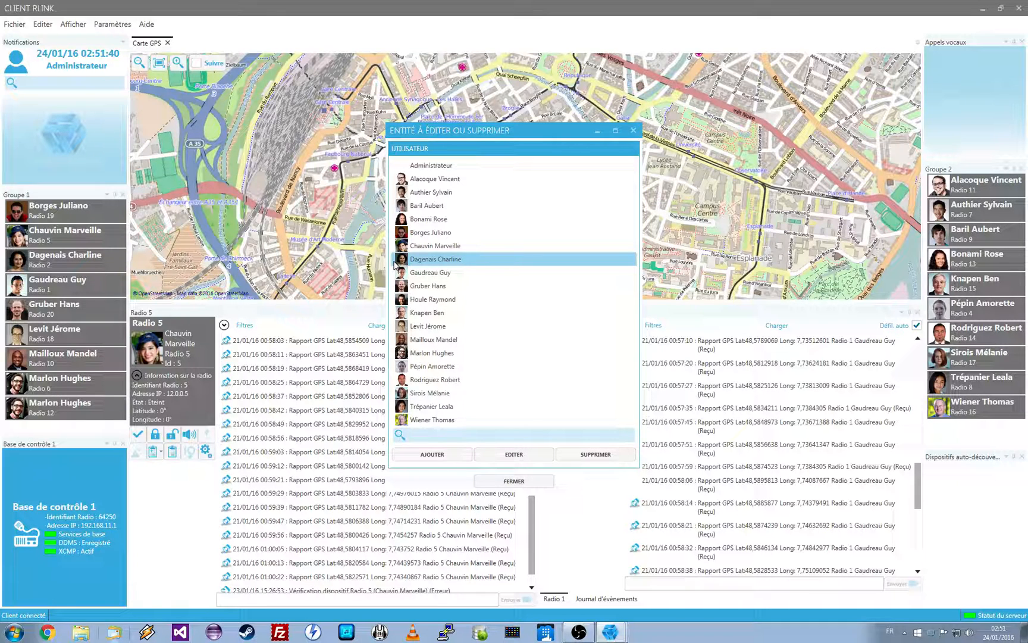
{"action": "left_click", "coordinate": [496, 436]}
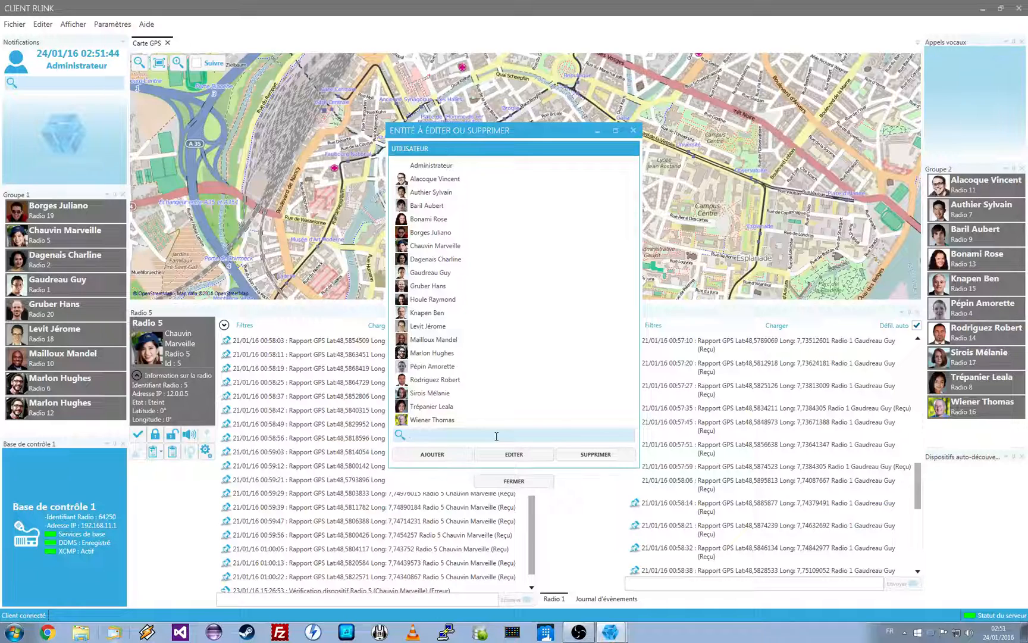
{"action": "type", "text": "test"}
{"action": "key", "text": "BackSpace"}
{"action": "key", "text": "BackSpace"}
{"action": "key", "text": "BackSpace"}
{"action": "type", "text": "b"}
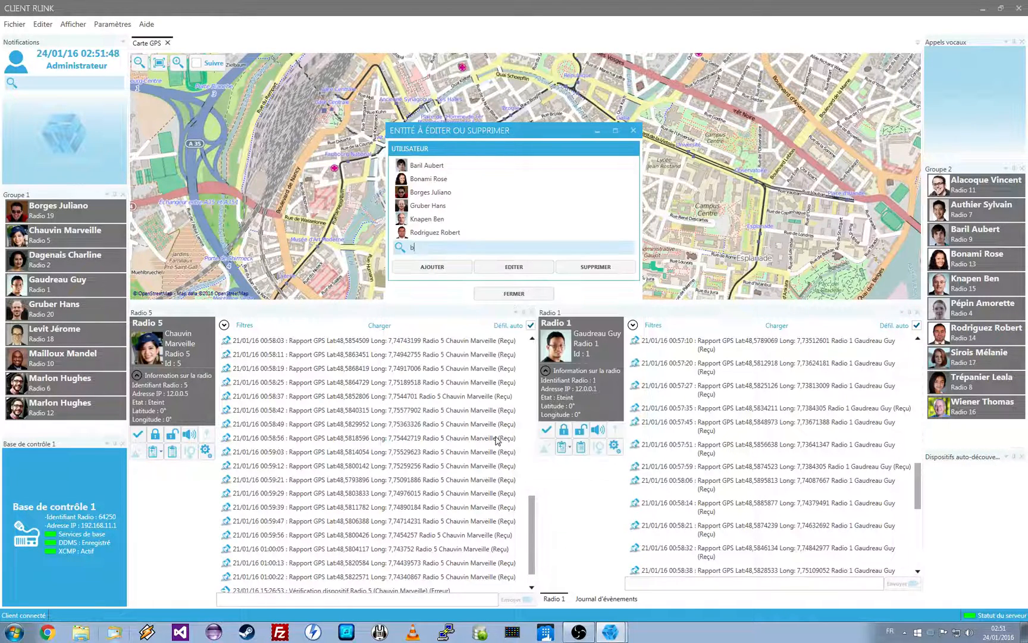
{"action": "type", "text": "en"}
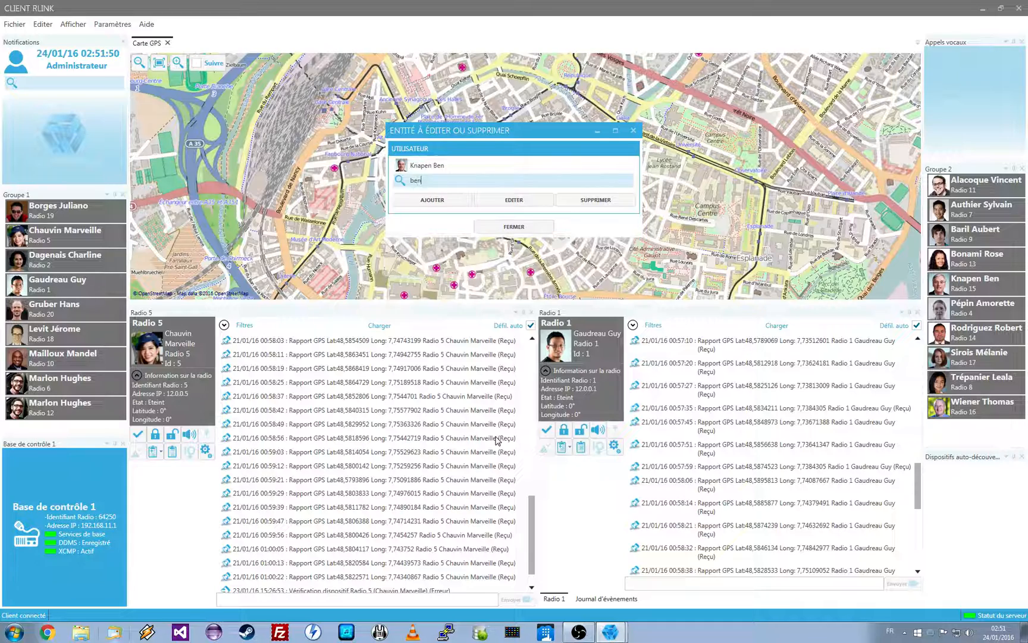
{"action": "key", "text": "BackSpace"}
{"action": "key", "text": "BackSpace"}
{"action": "key", "text": "BackSpace"}
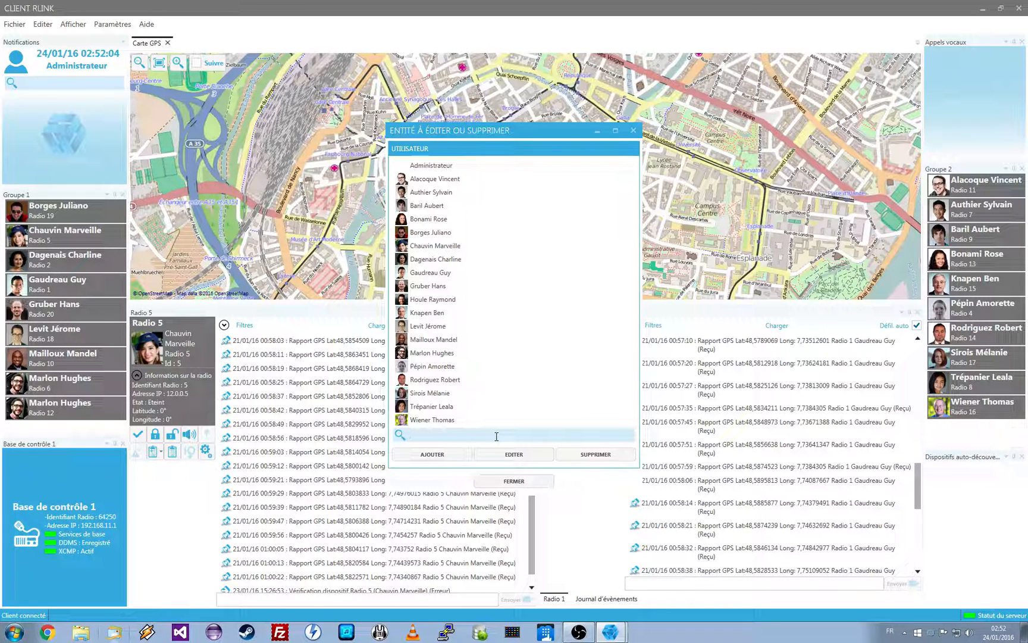
Add a new user and fill in the person's last name and first name
{"action": "left_click", "coordinate": [426, 450]}
{"action": "left_click_drag", "start_coordinate": [489, 244], "coordinate": [376, 243]}
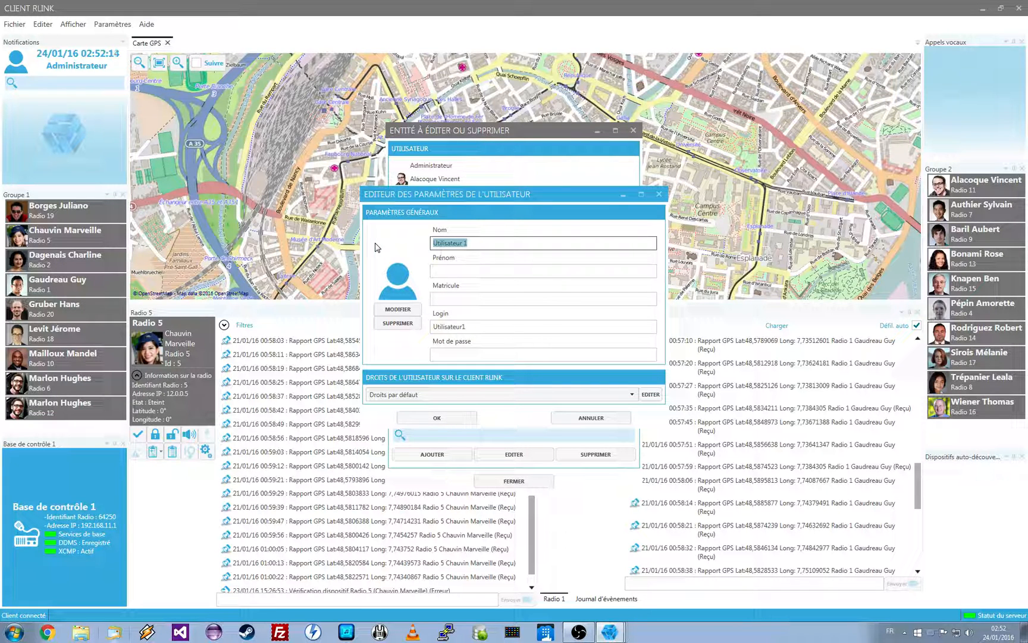
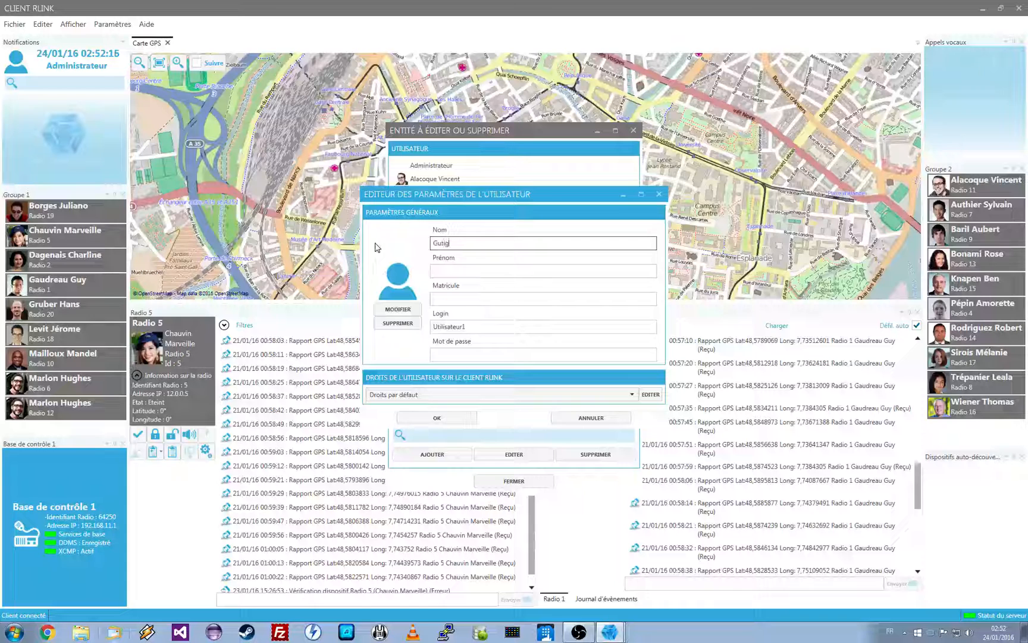
{"action": "key", "text": "Tab"}
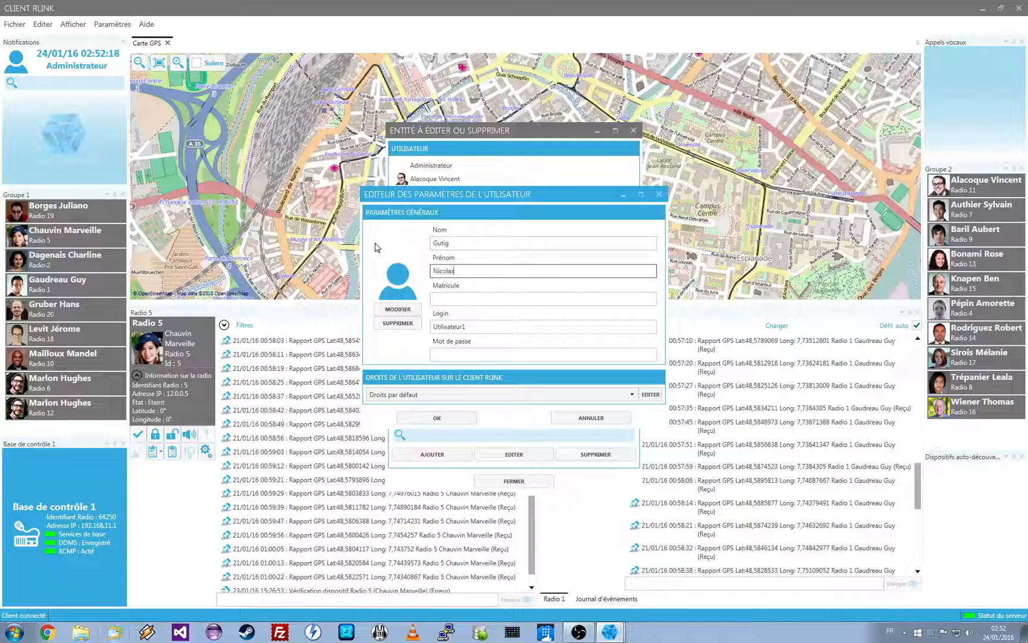
{"action": "key", "text": "Tab"}
{"action": "key", "text": "Tab"}
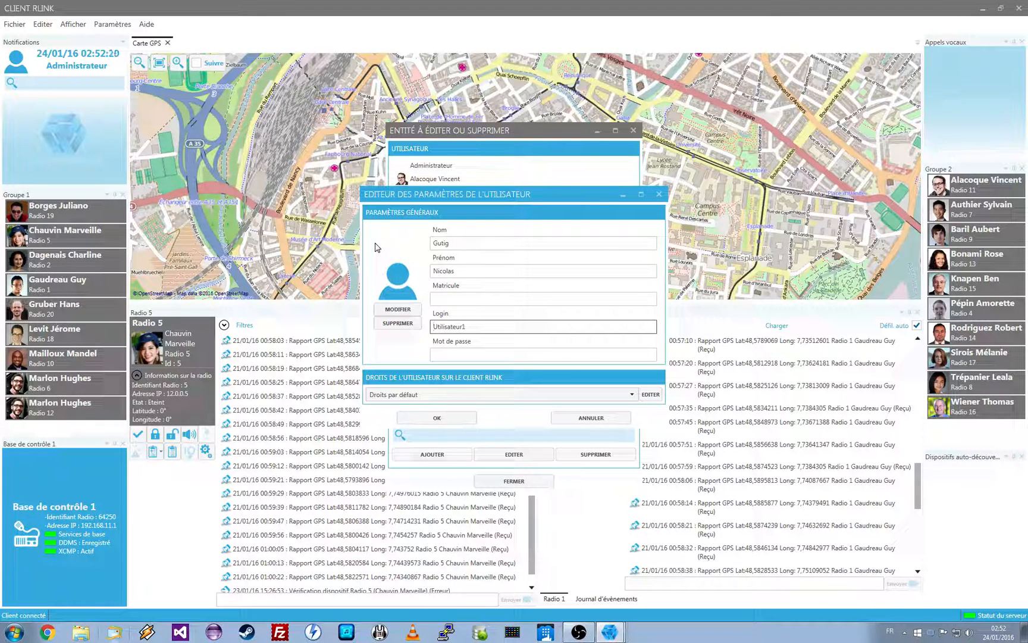
Replace the new user's default login with a personal one and enter the account password
{"action": "key", "text": "ctrl+a"}
{"action": "type", "text": "nico"}
{"action": "key", "text": "Tab"}
{"action": "type", "text": "******"}
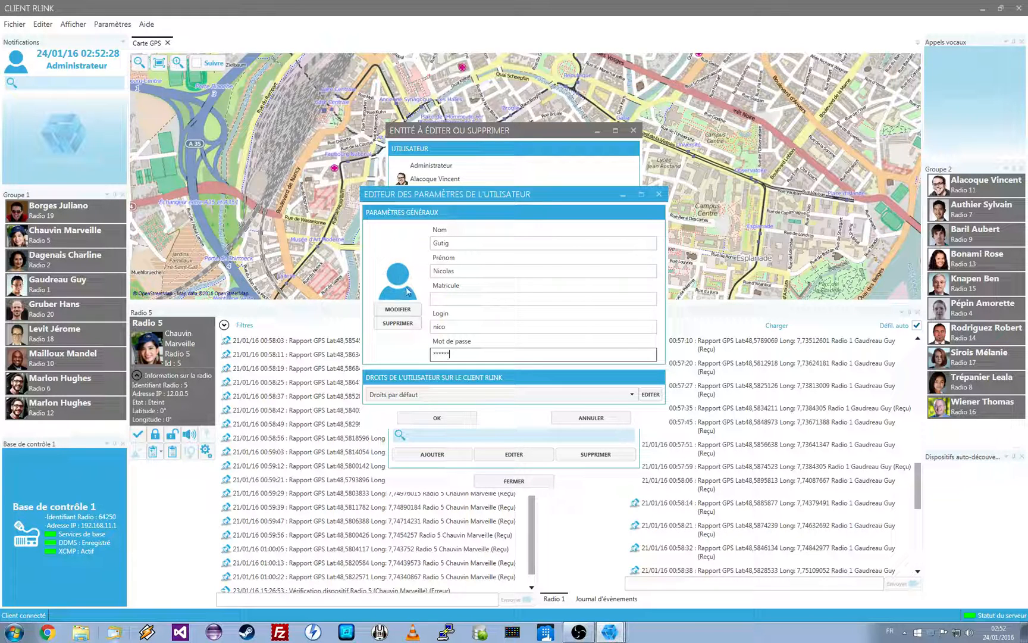
Set the new user's photo to nico.png from the Photos tests RLink folder and fill in the Matricule number
{"action": "left_click", "coordinate": [399, 309]}
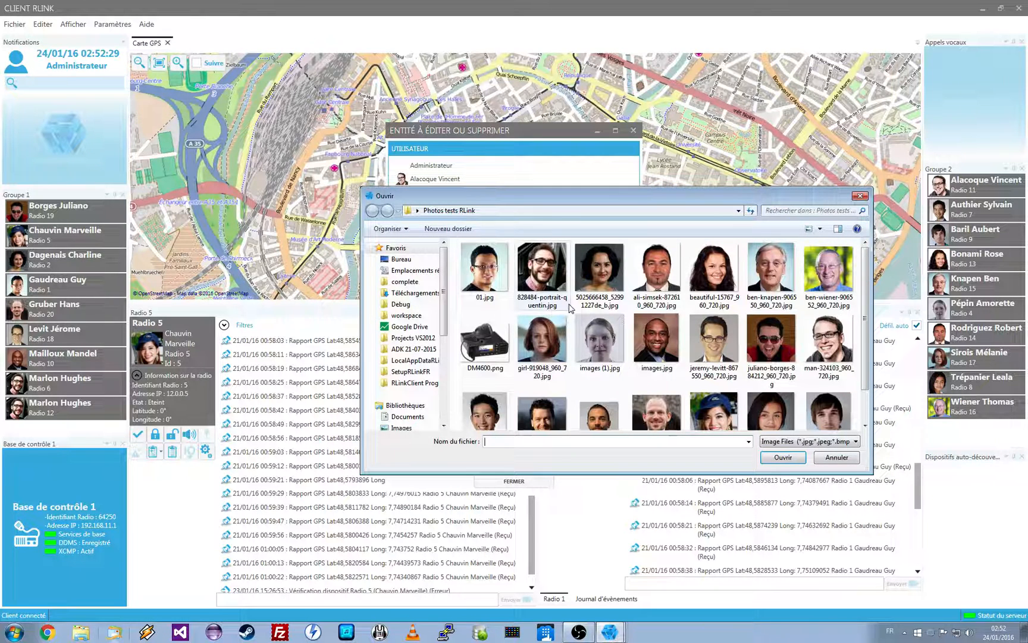
{"action": "left_click", "coordinate": [773, 378]}
{"action": "scroll", "coordinate": [784, 407], "scroll_direction": "down", "scroll_amount": 1}
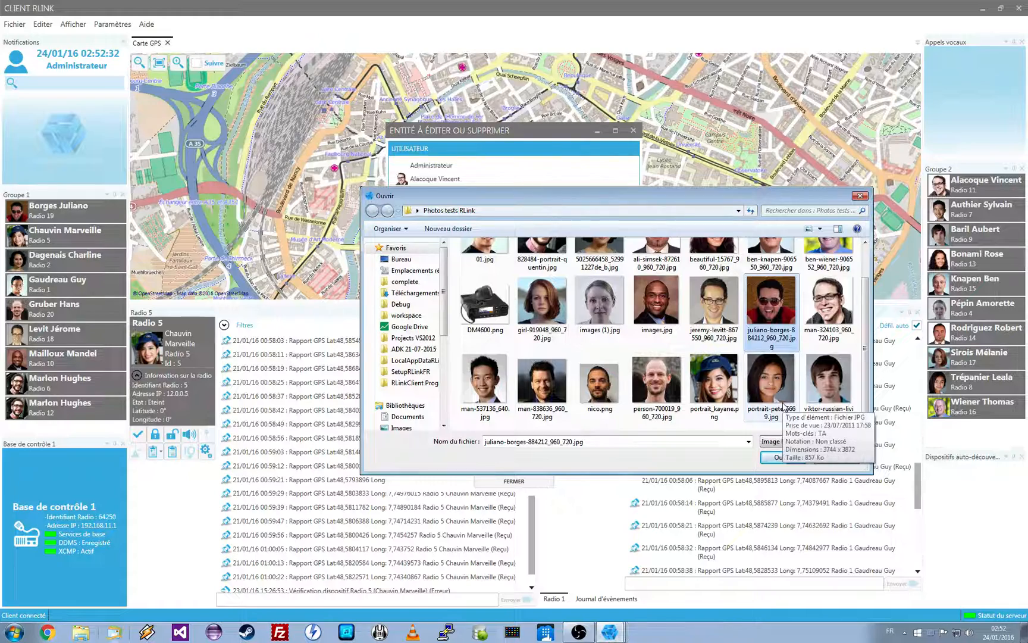
{"action": "left_click", "coordinate": [600, 381]}
{"action": "left_click", "coordinate": [781, 457]}
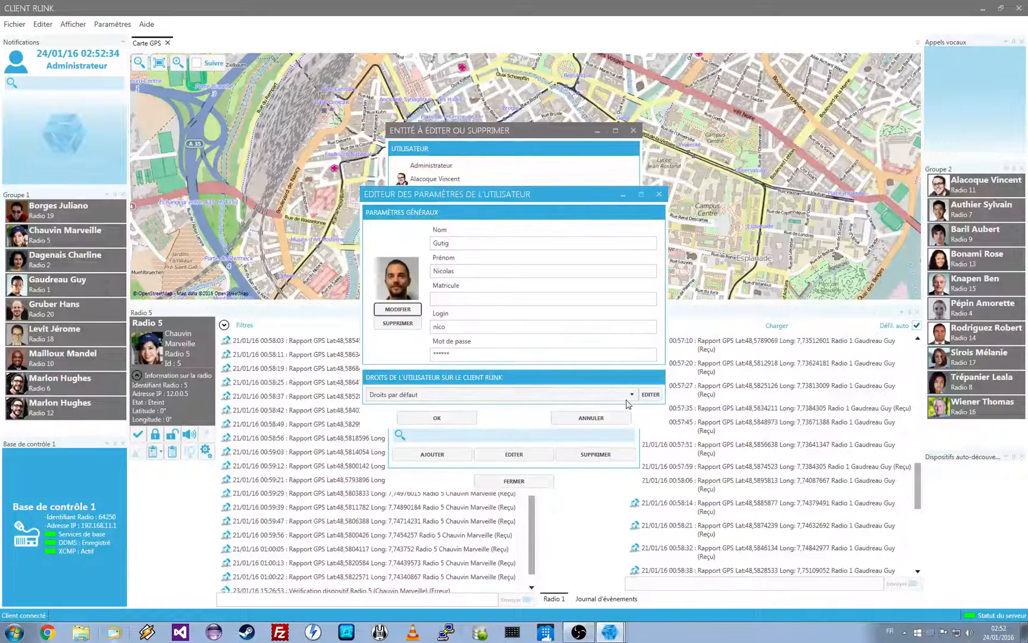
{"action": "left_click", "coordinate": [468, 299]}
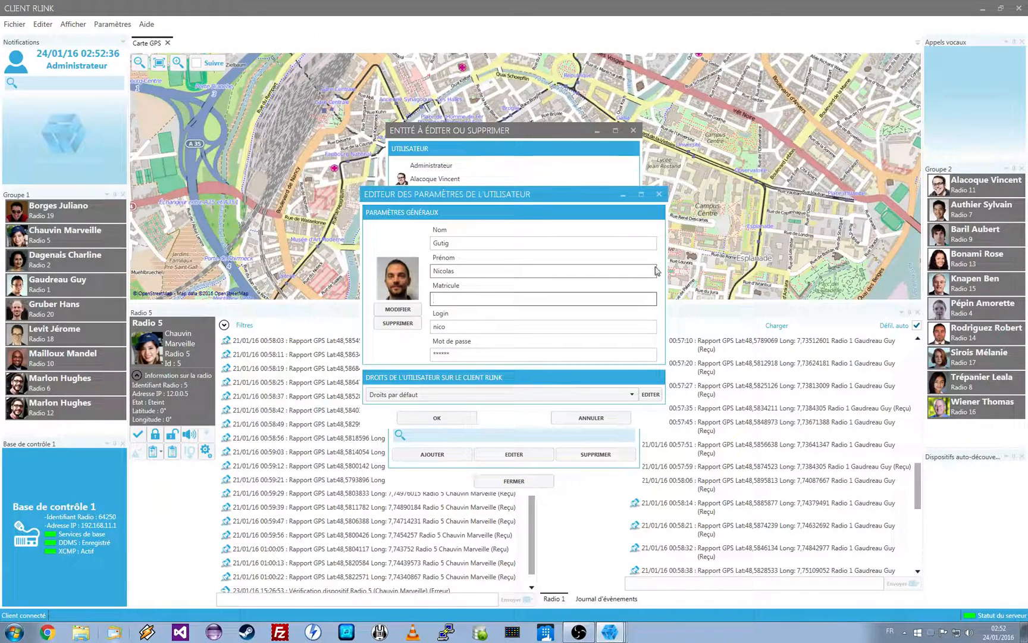
{"action": "type", "text": "1234"}
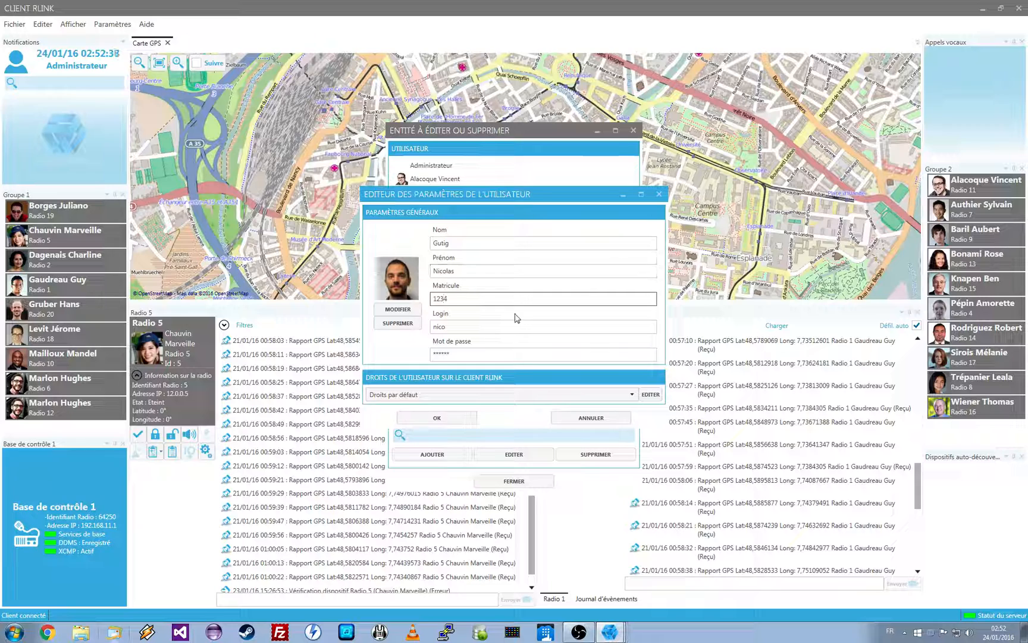
Save the new user, review that user's saved settings without changing them, and close the user list
{"action": "left_click", "coordinate": [437, 418]}
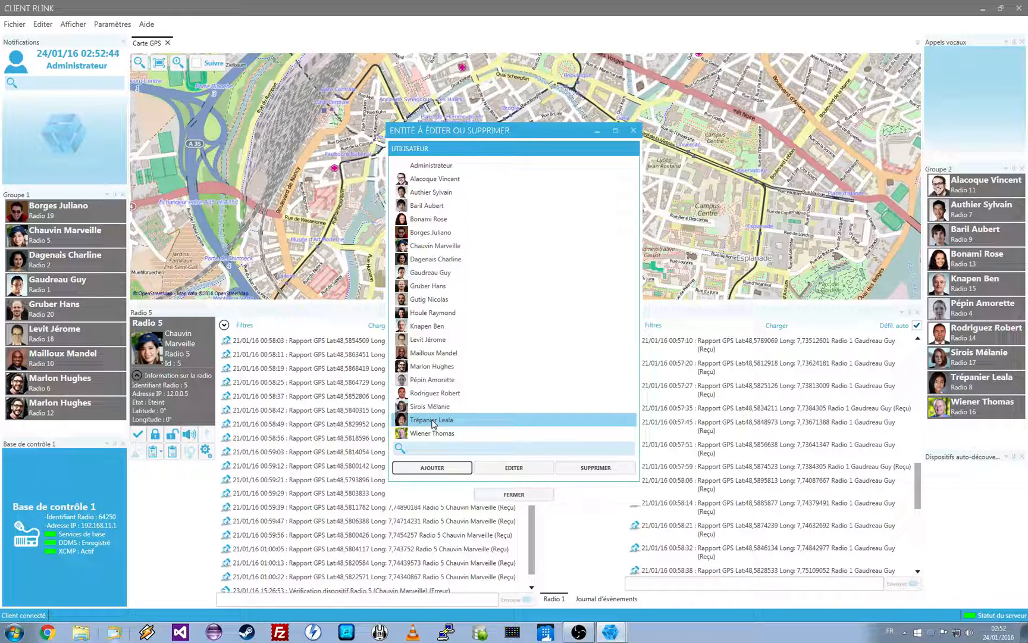
{"action": "left_click", "coordinate": [441, 298]}
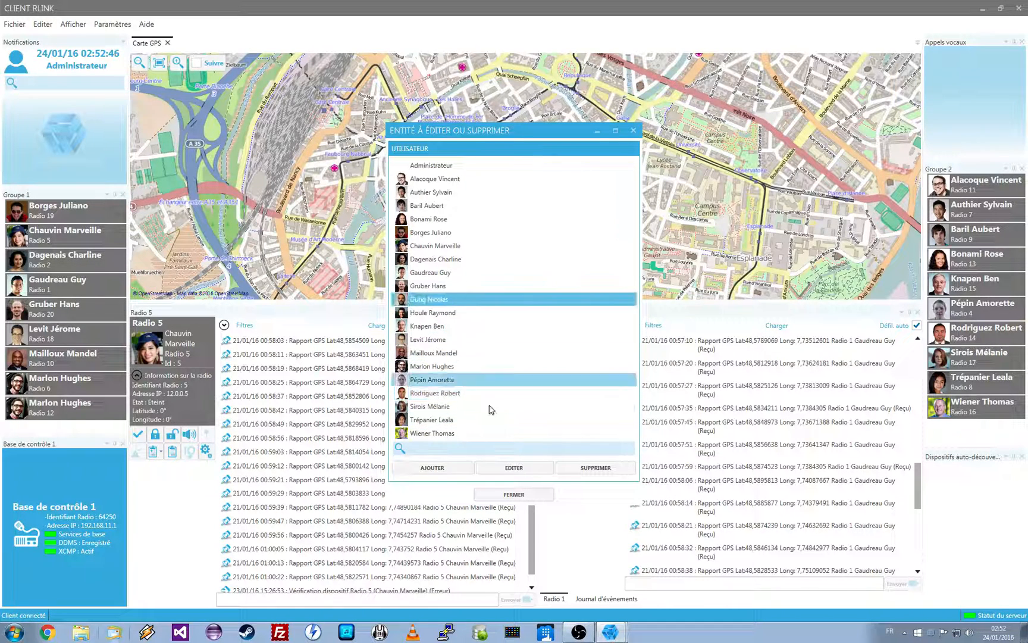
{"action": "left_click", "coordinate": [516, 469]}
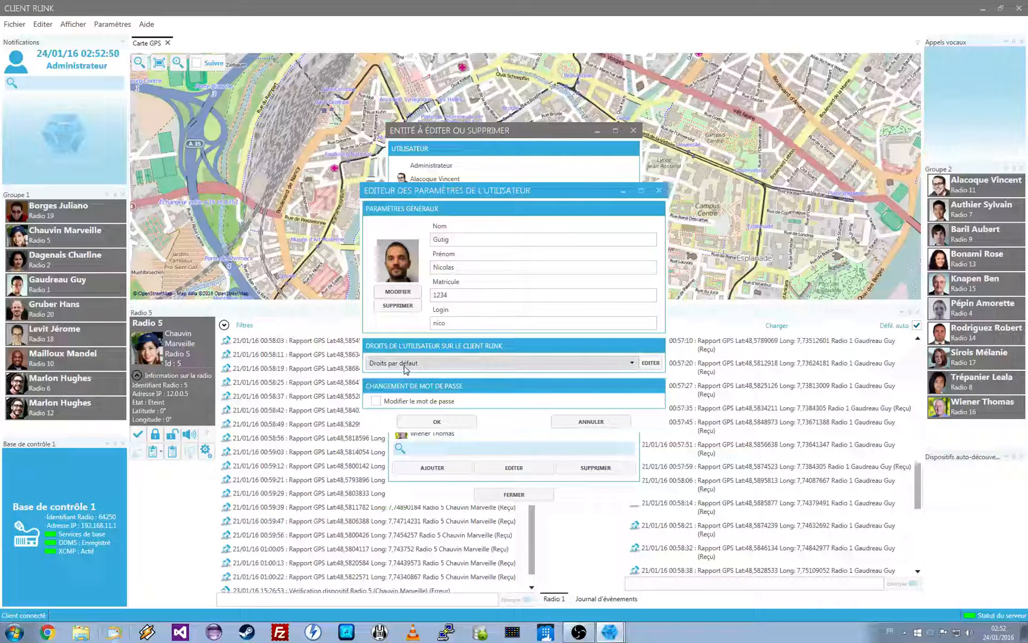
{"action": "left_click", "coordinate": [574, 423]}
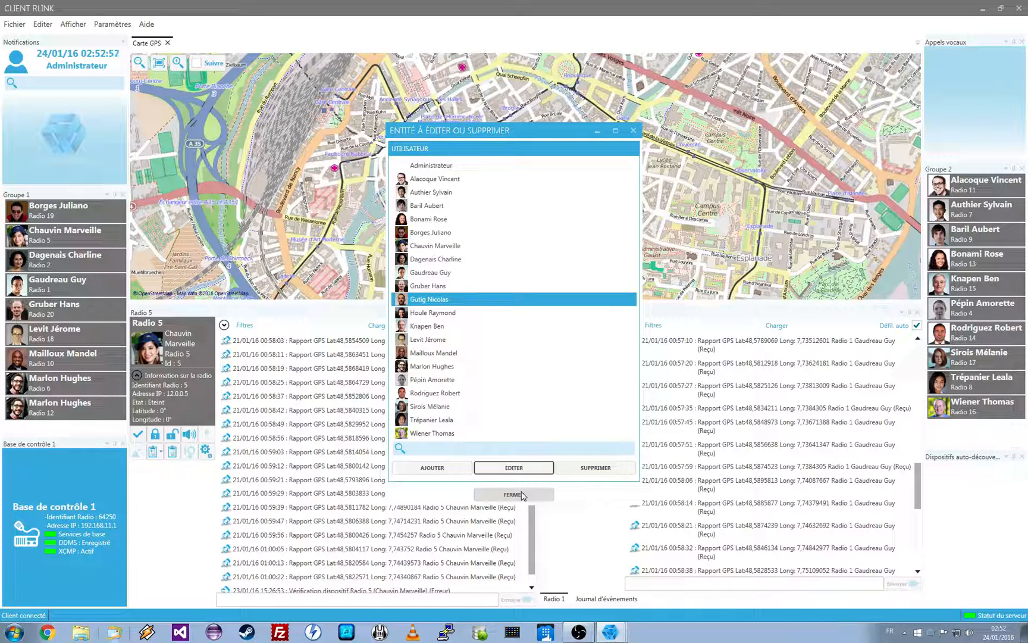
{"action": "left_click", "coordinate": [514, 495]}
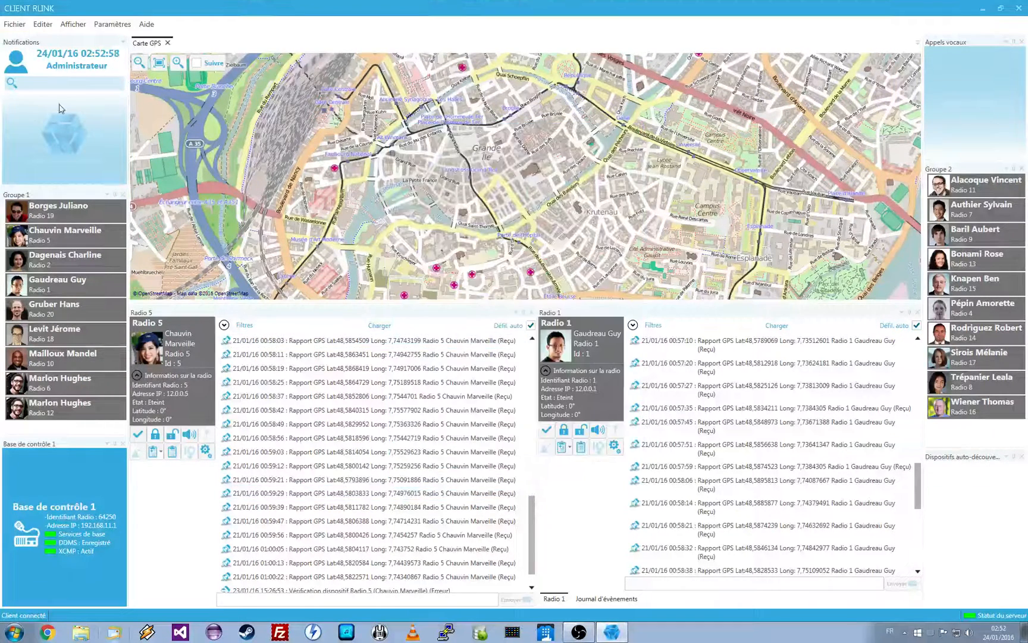
Quit the client and start RLink Client again
{"action": "left_click", "coordinate": [14, 22]}
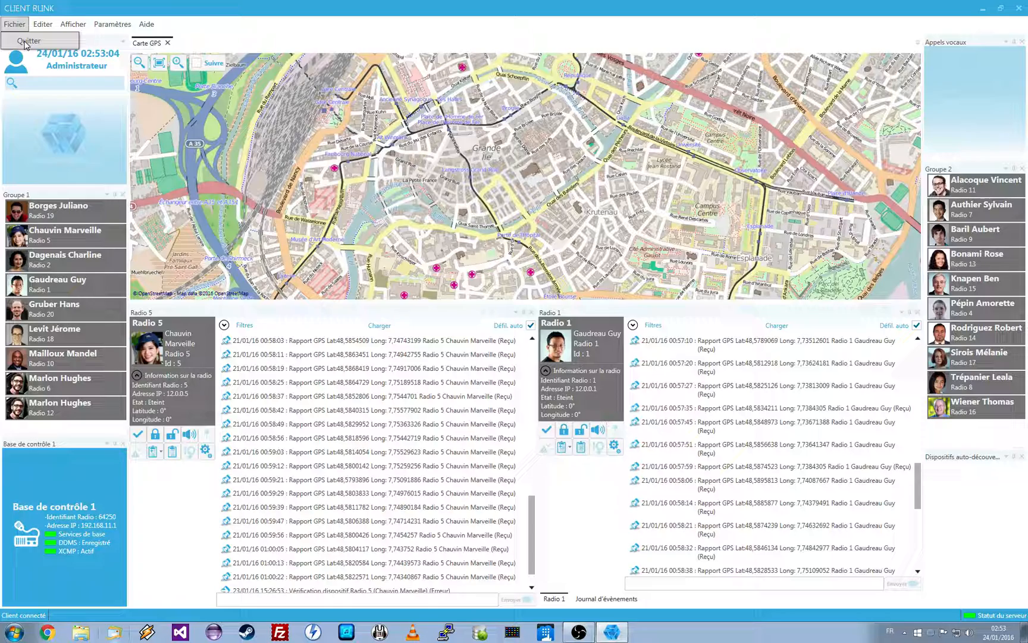
{"action": "left_click", "coordinate": [27, 40]}
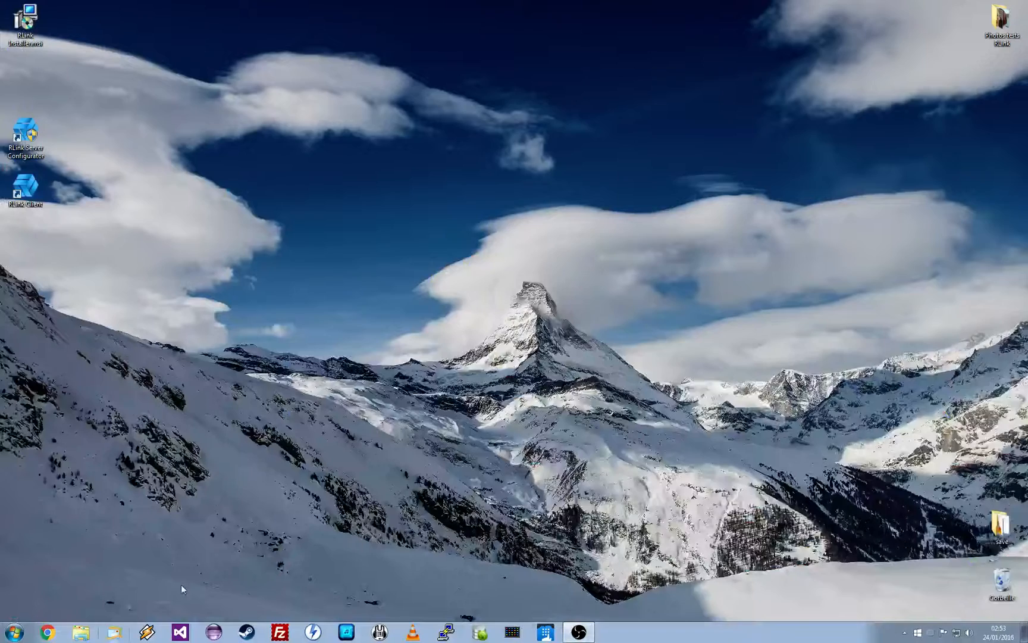
{"action": "double_click", "coordinate": [26, 186]}
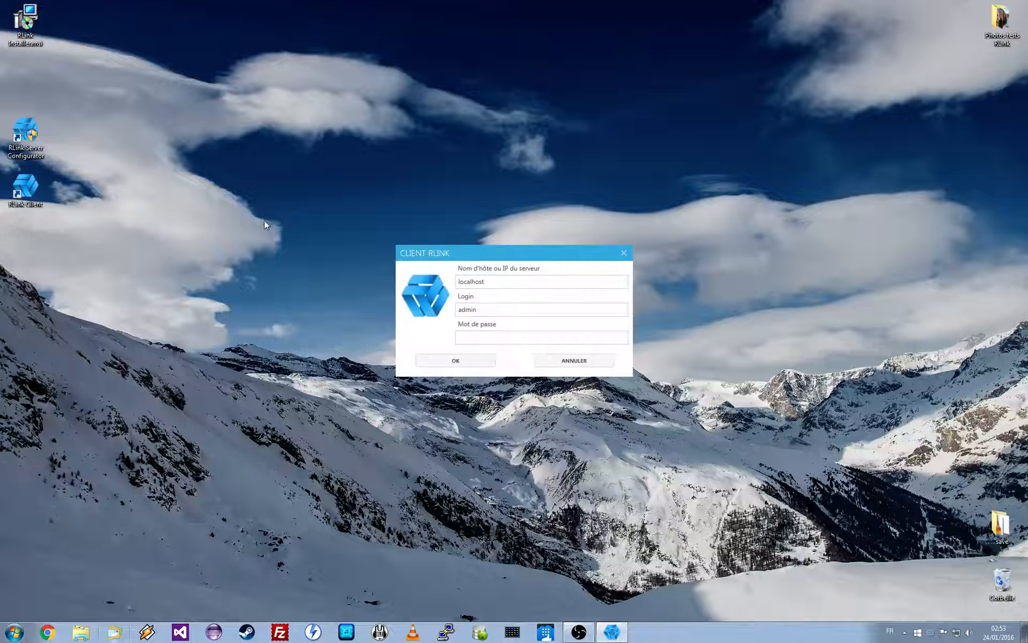
Log in to the localhost server with the new user's login and account password
{"action": "double_click", "coordinate": [489, 308]}
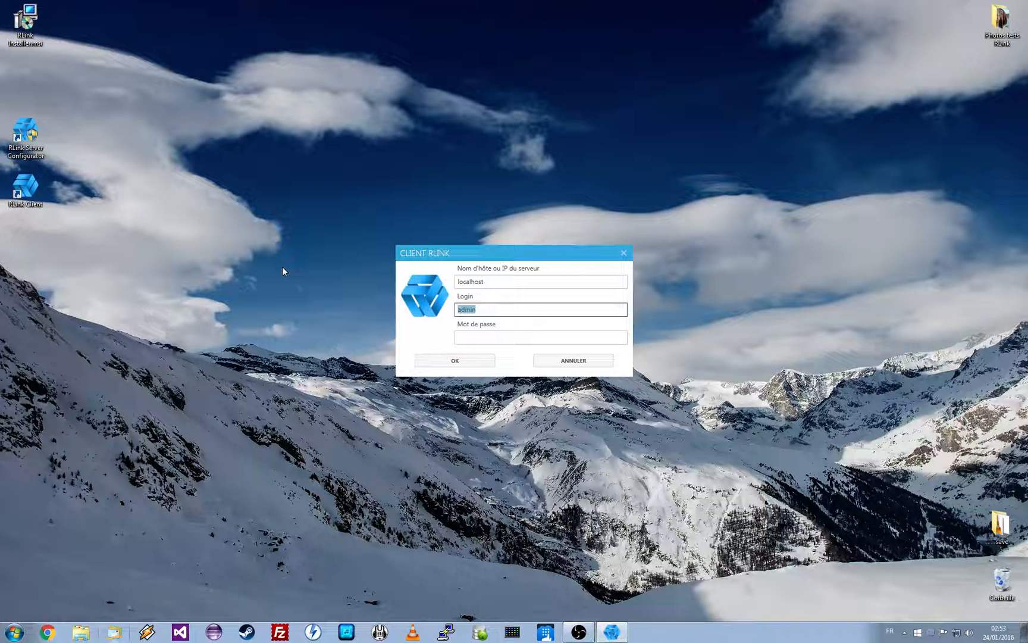
{"action": "type", "text": "nico"}
{"action": "key", "text": "Tab"}
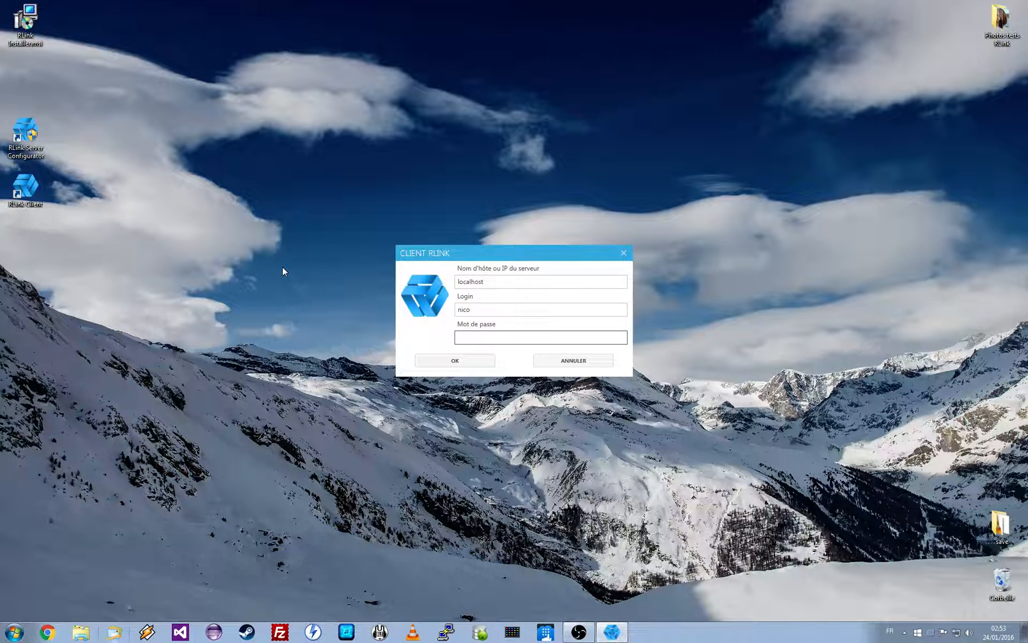
{"action": "type", "text": "*******"}
{"action": "key", "text": "Return"}
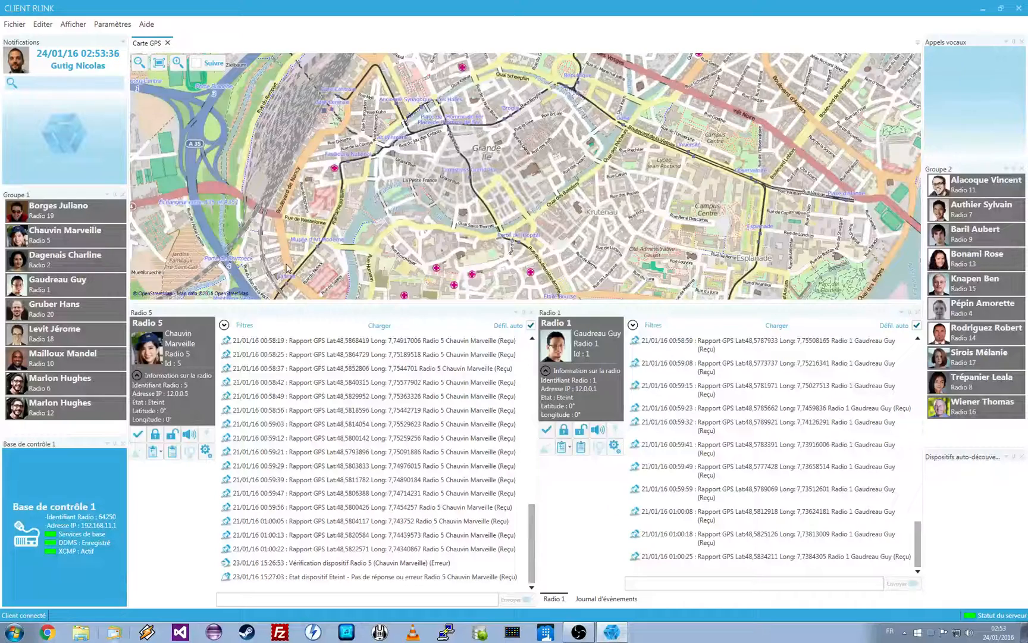
Open the list of user rights and review the settings of the "Droits par défaut" profile without changing them
{"action": "left_click", "coordinate": [42, 25]}
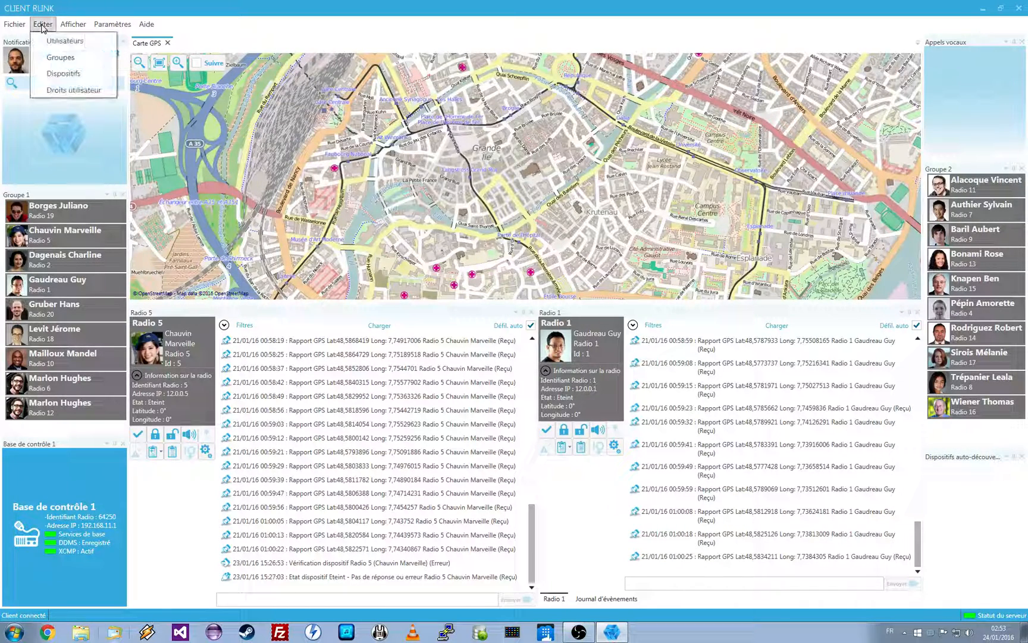
{"action": "left_click", "coordinate": [66, 90]}
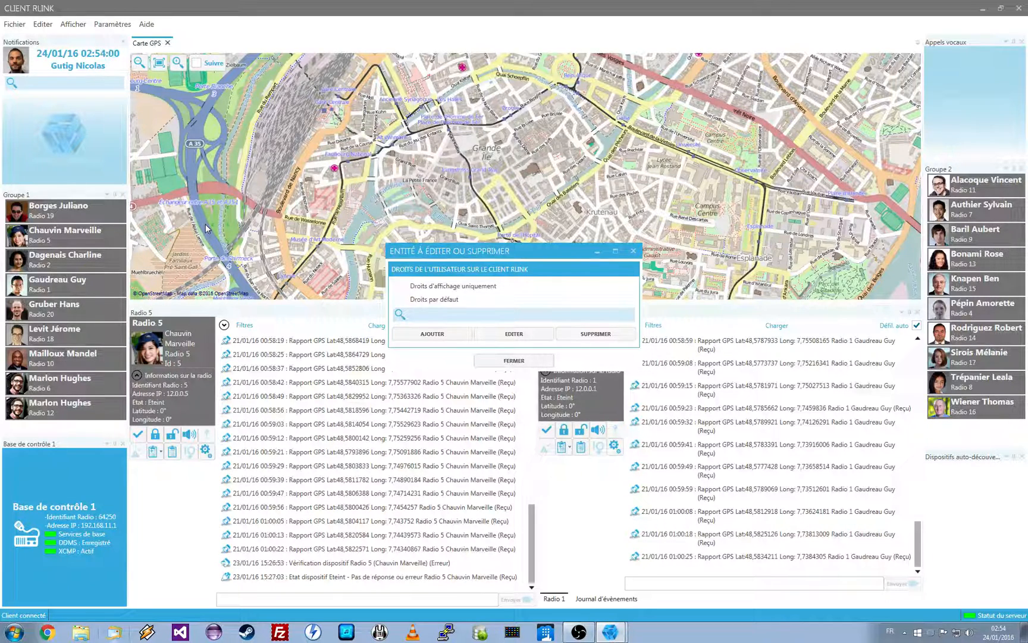
{"action": "left_click", "coordinate": [472, 300]}
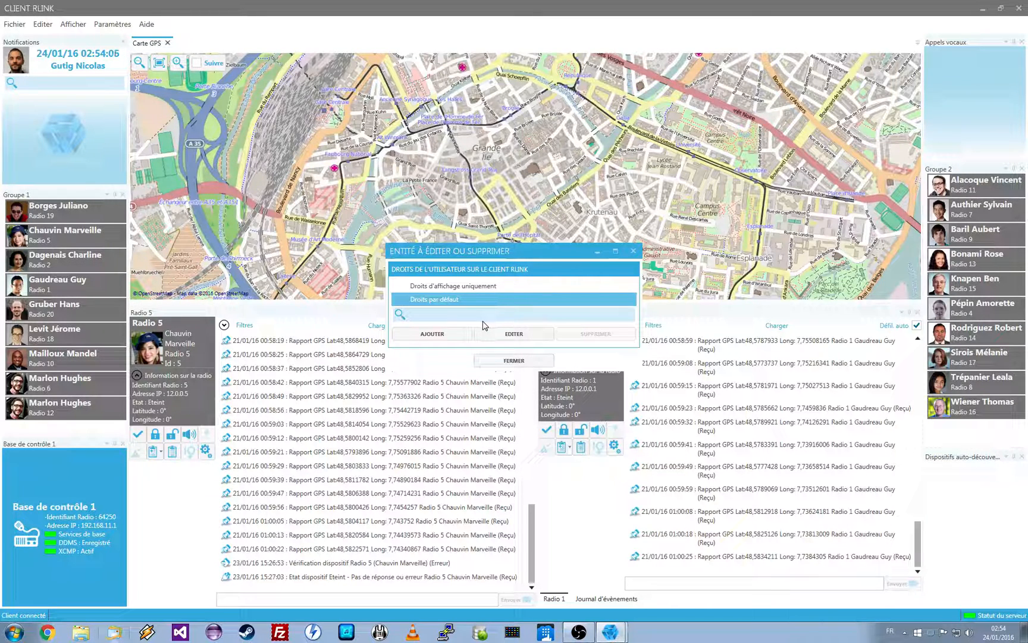
{"action": "left_click", "coordinate": [524, 337]}
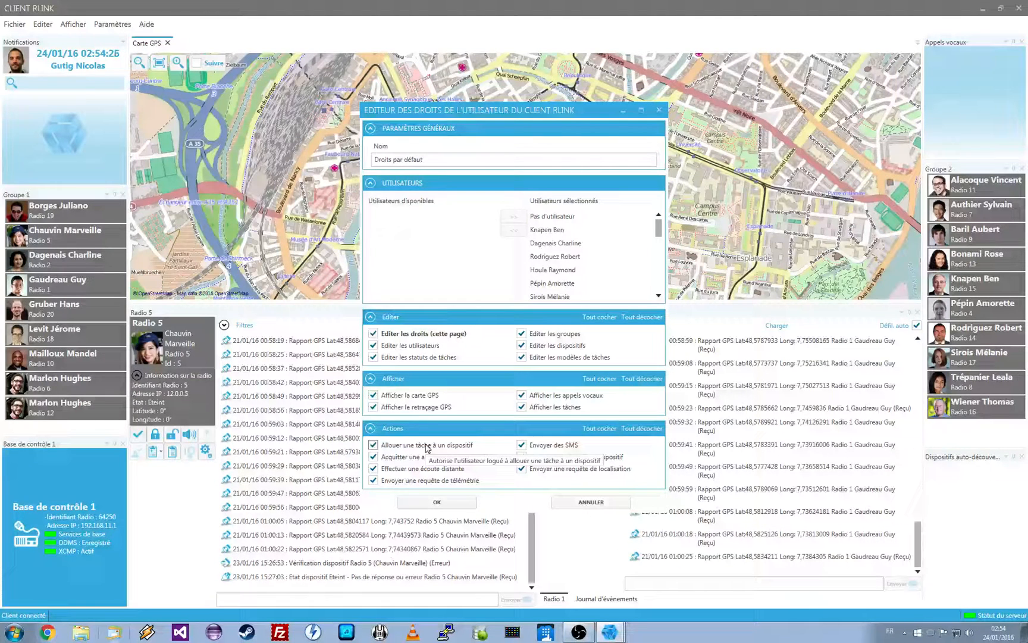
{"action": "left_click", "coordinate": [591, 501]}
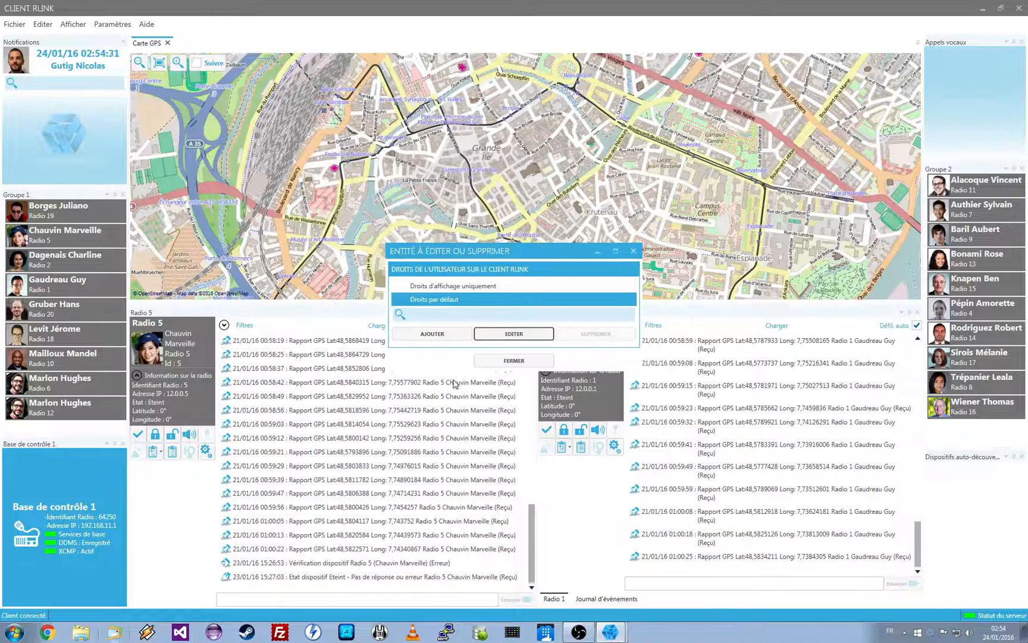
Add a new user rights profile named "Tous les droits sauf édition des utilisateurs"
{"action": "left_click", "coordinate": [439, 335]}
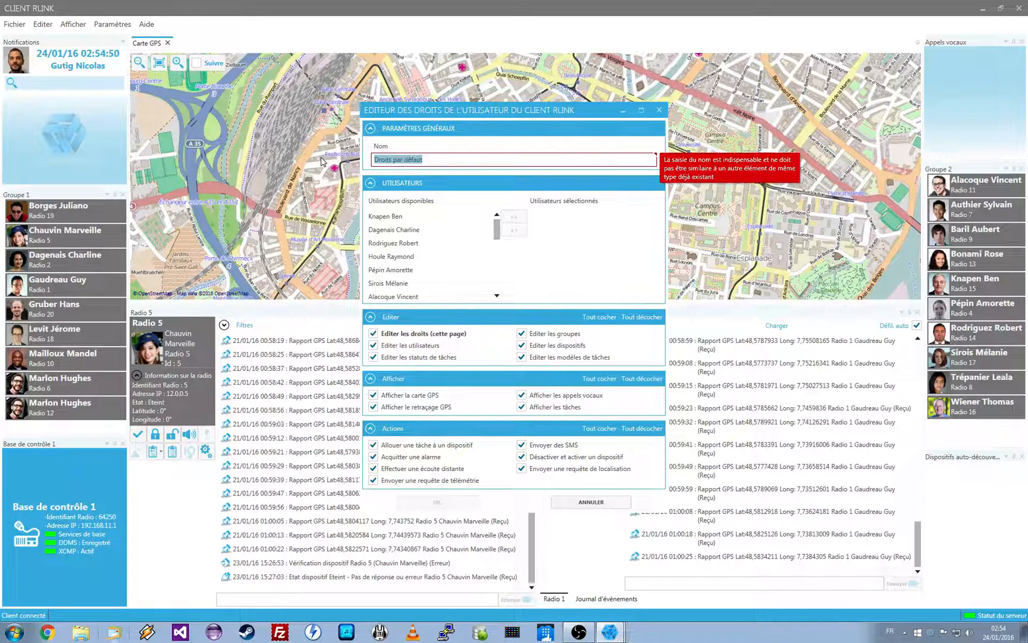
{"action": "type", "text": "Tous l"}
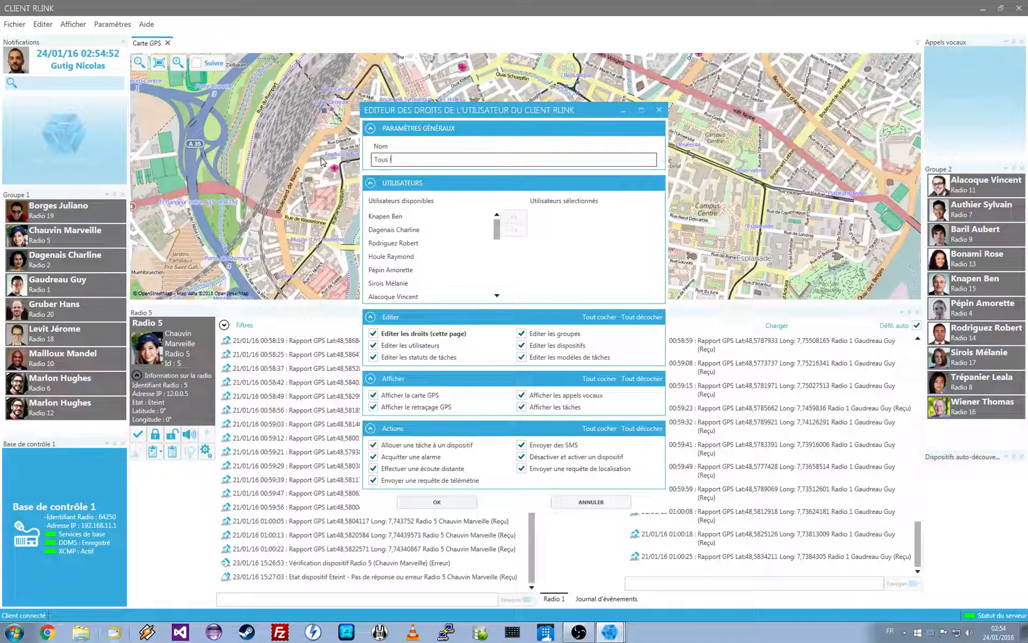
{"action": "type", "text": "es droits sauf"}
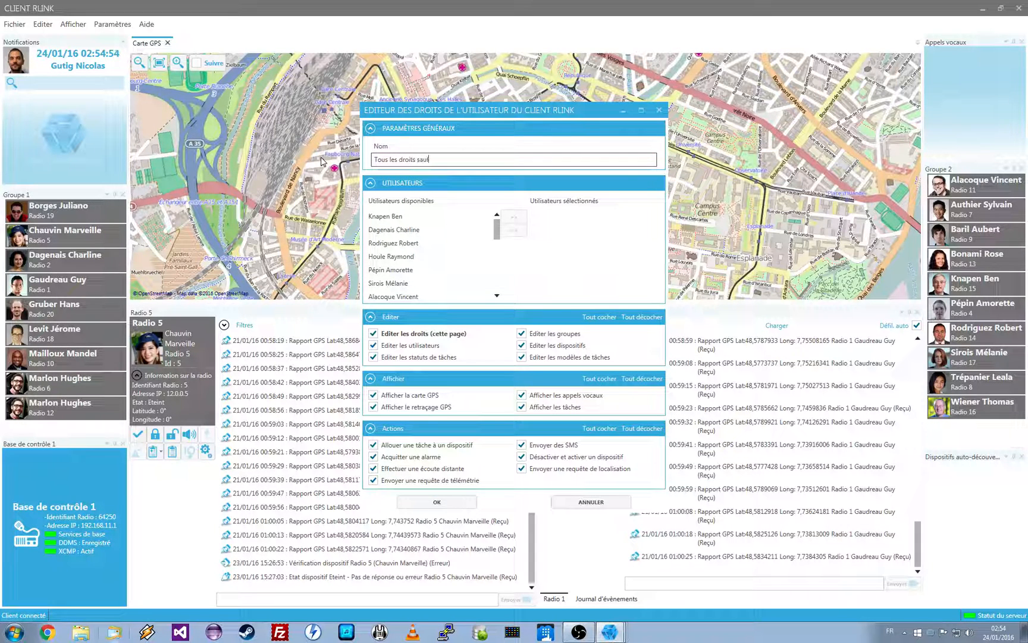
{"action": "type", "text": " édition des utilisateurs"}
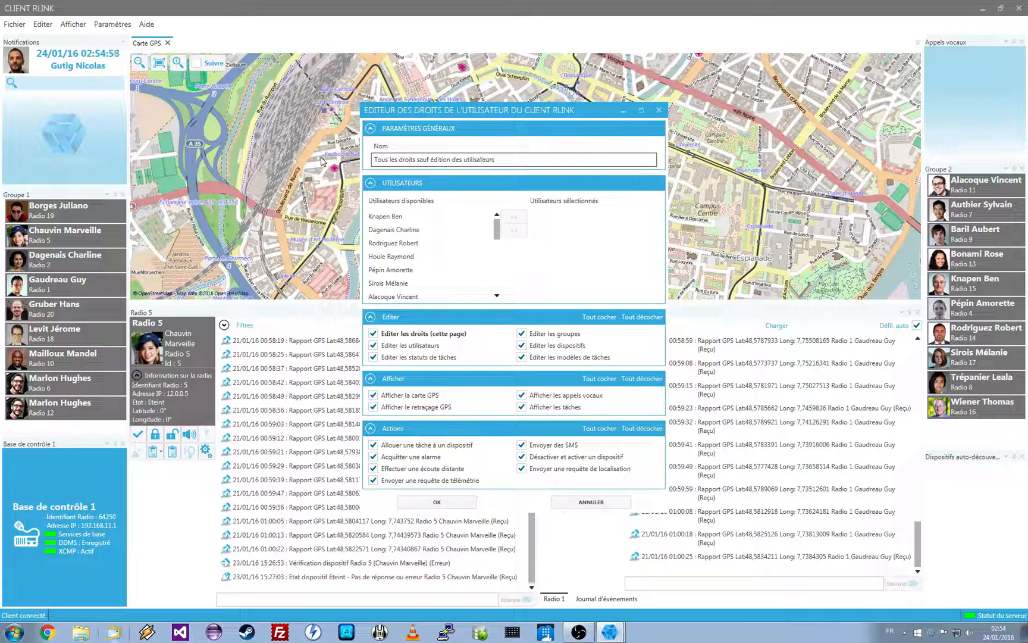
Assign the newly created user to the rights profile, remove its "Editer les utilisateurs" right, save it and close the rights list
{"action": "left_click_drag", "start_coordinate": [497, 230], "coordinate": [497, 253]}
{"action": "left_click", "coordinate": [426, 246]}
{"action": "left_click", "coordinate": [511, 219]}
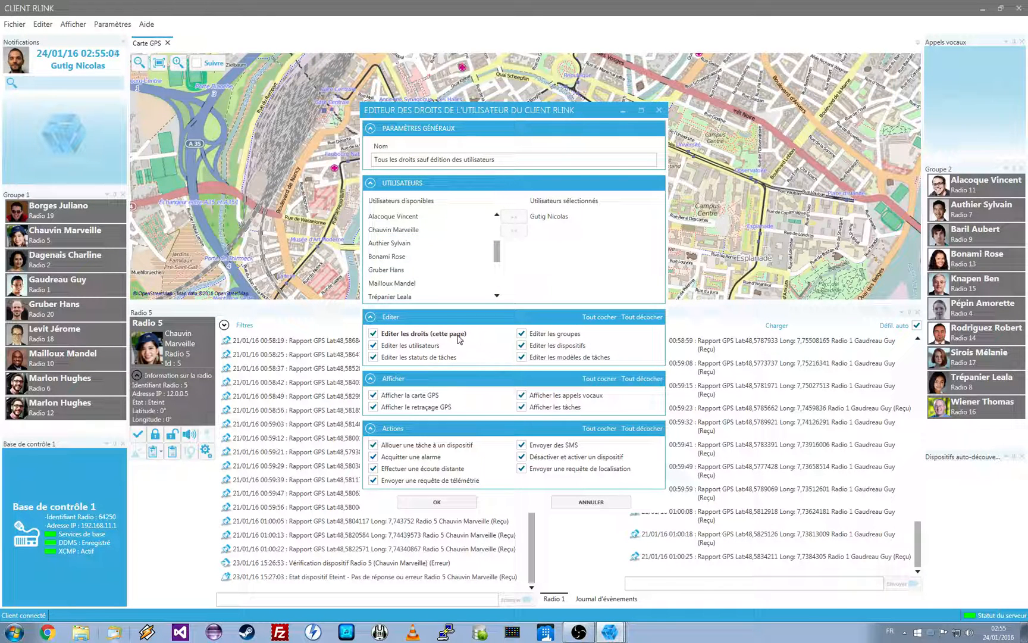
{"action": "left_click", "coordinate": [374, 346]}
{"action": "left_click", "coordinate": [451, 502]}
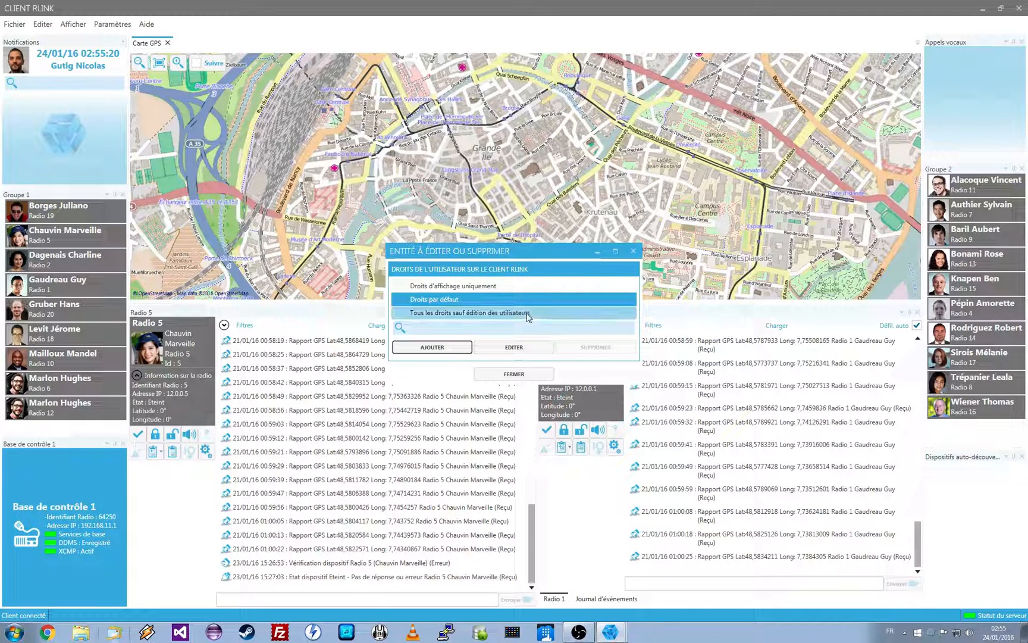
{"action": "left_click", "coordinate": [491, 313]}
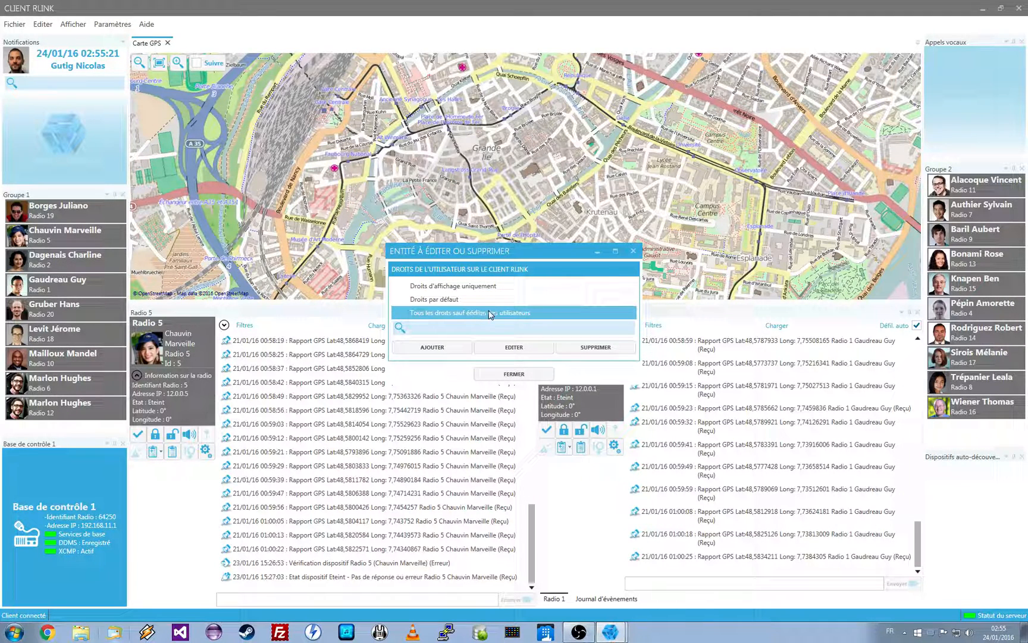
{"action": "left_click", "coordinate": [503, 375]}
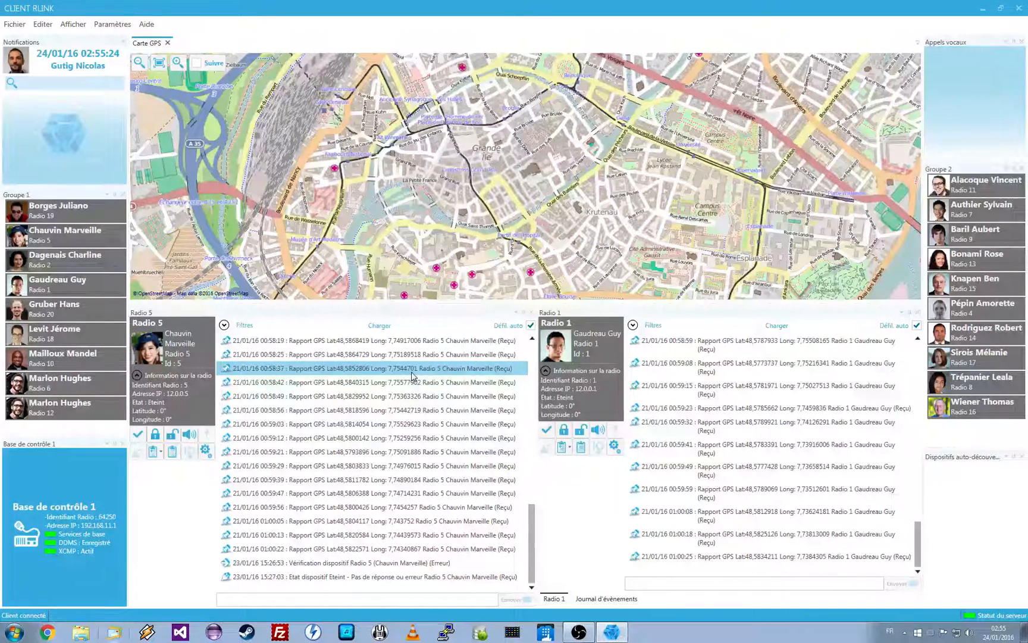
Open the user list and check for several users whether adding, editing and deleting are available, closing the list when done
{"action": "left_click", "coordinate": [40, 25]}
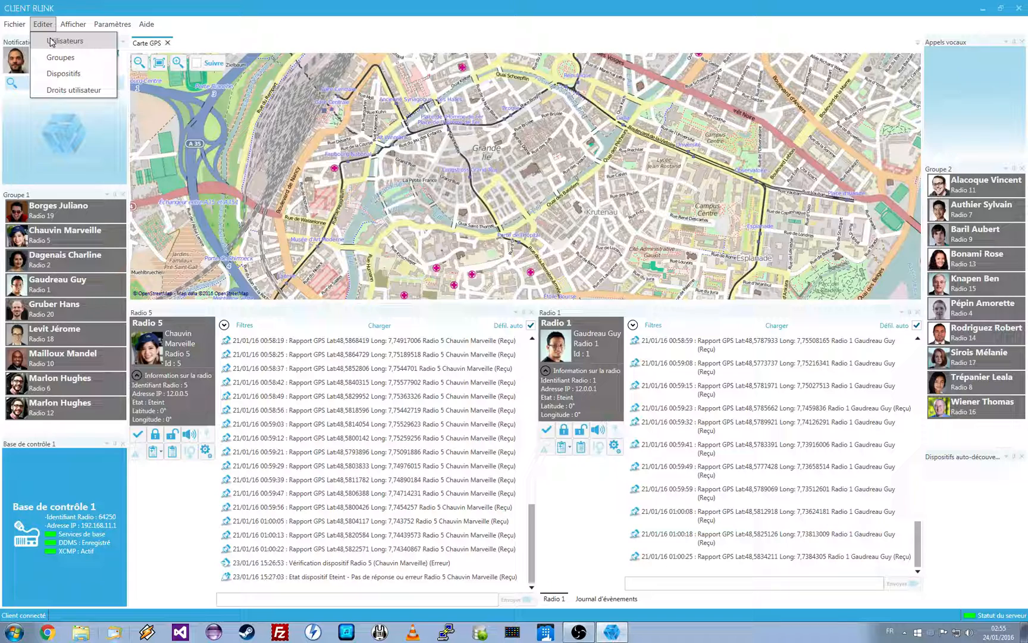
{"action": "left_click", "coordinate": [51, 41]}
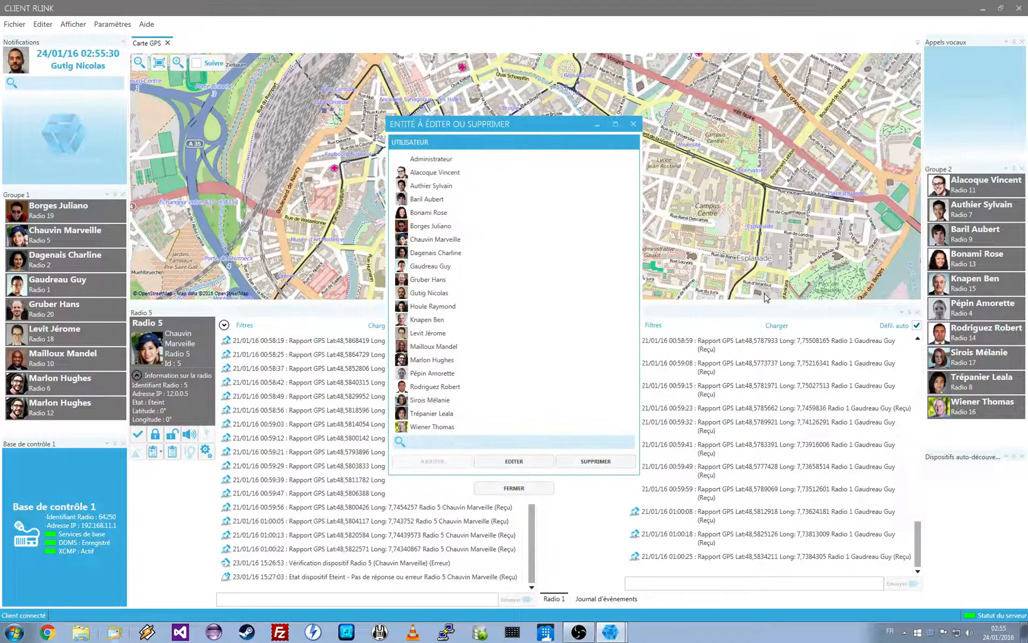
{"action": "left_click", "coordinate": [501, 294]}
{"action": "left_click", "coordinate": [545, 332]}
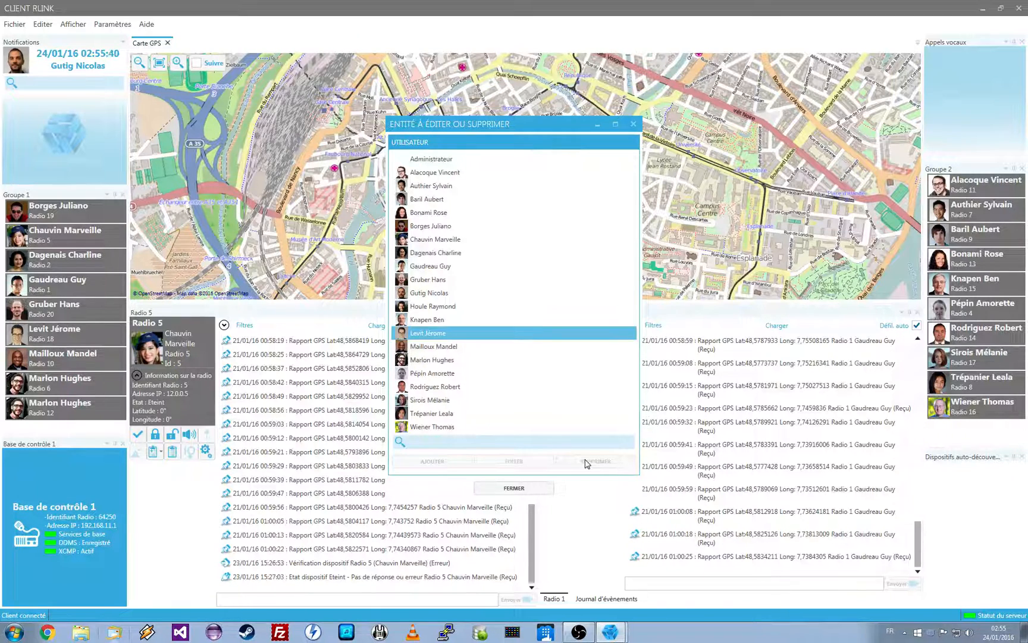
{"action": "left_click", "coordinate": [557, 266]}
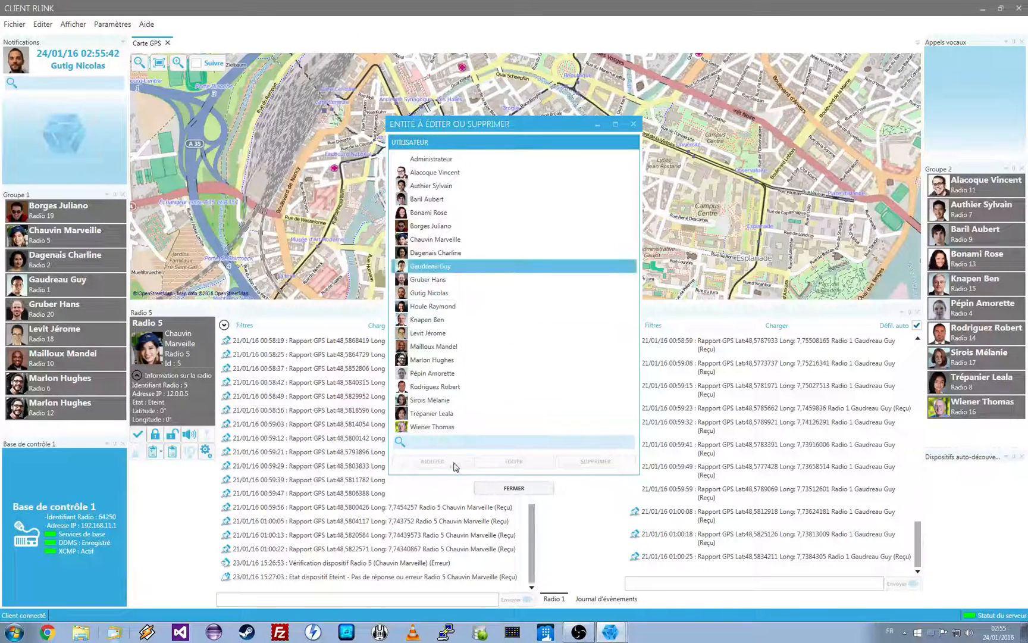
{"action": "left_click", "coordinate": [468, 226]}
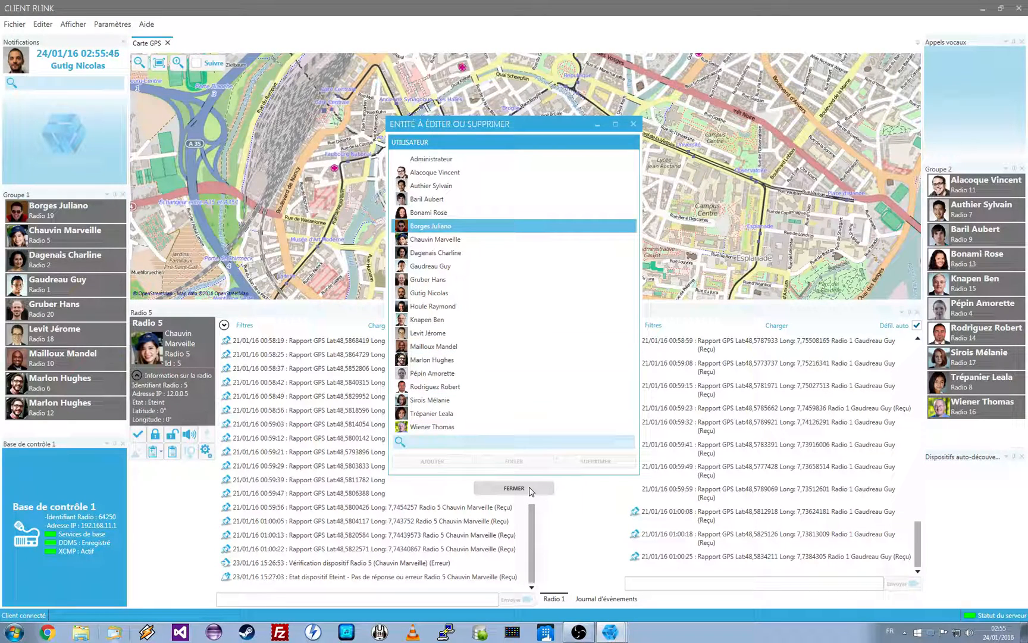
{"action": "left_click", "coordinate": [514, 488]}
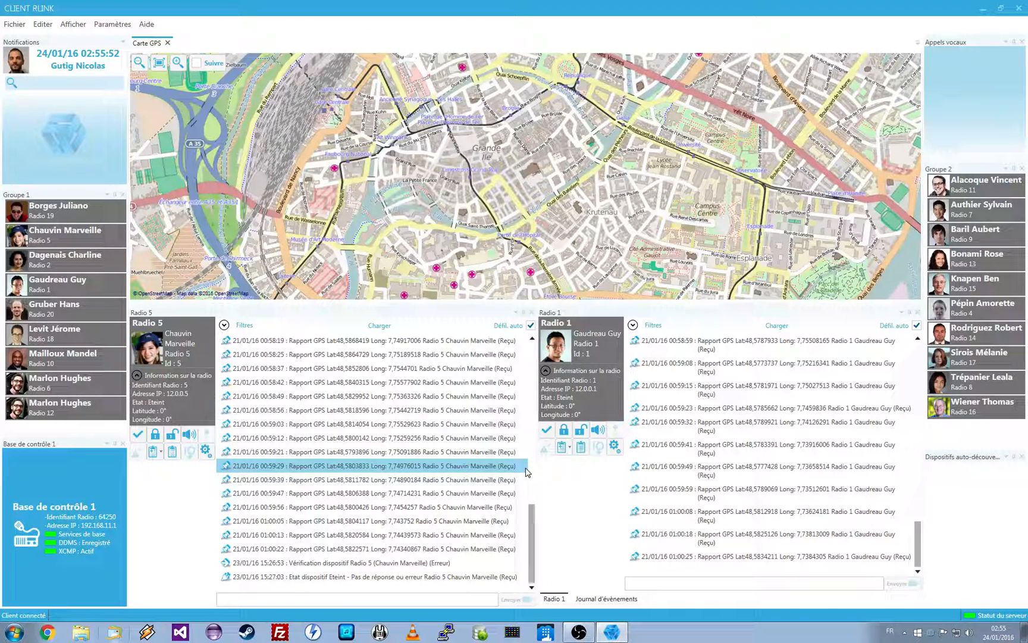
Open the device list and review the properties of Radio 1 without saving changes
{"action": "left_click", "coordinate": [43, 23]}
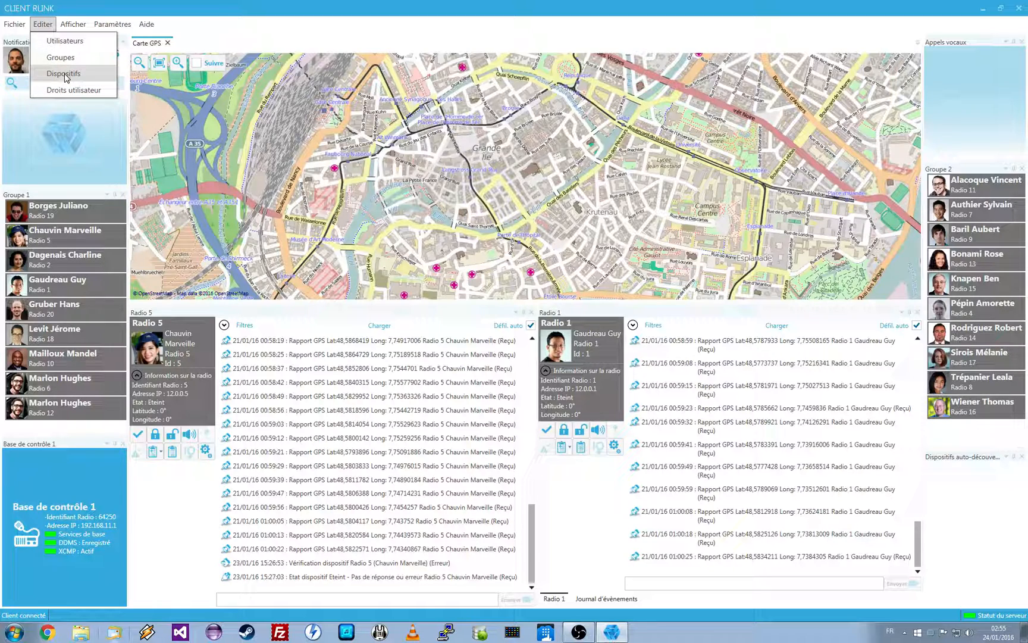
{"action": "left_click", "coordinate": [64, 74]}
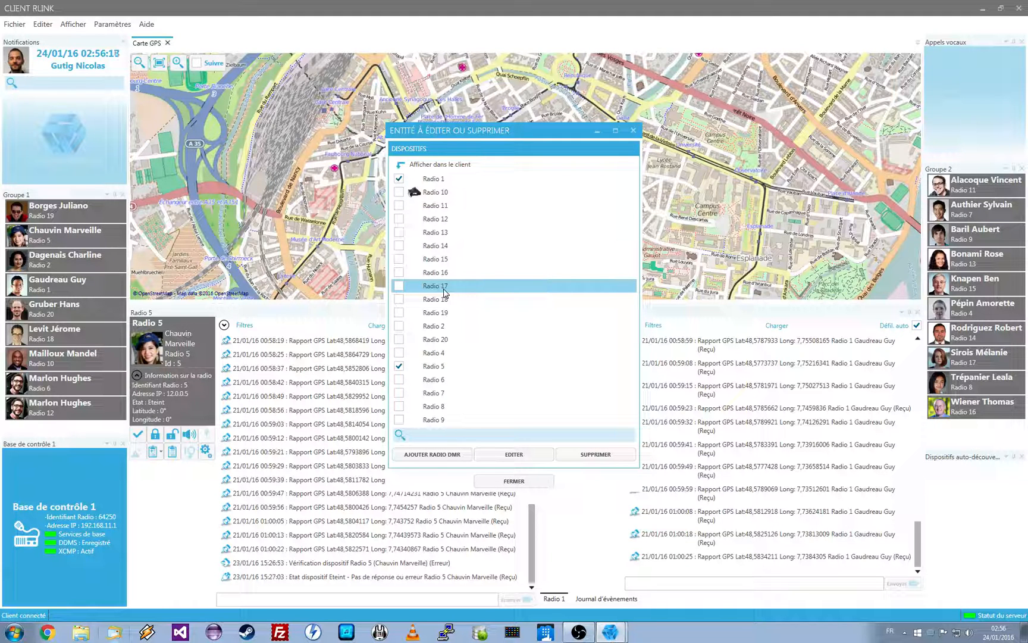
{"action": "left_click", "coordinate": [451, 181]}
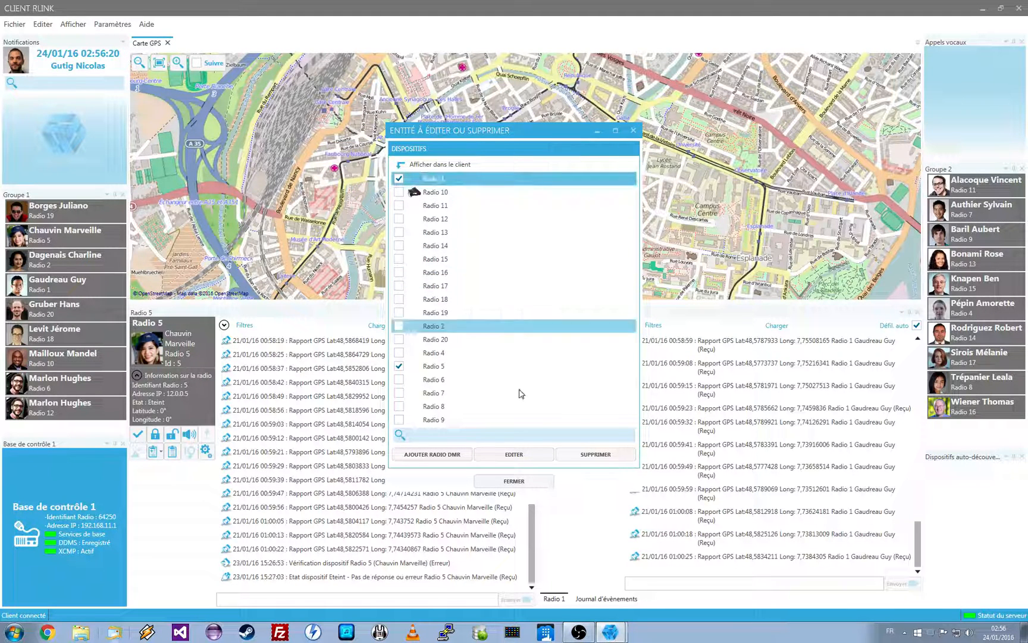
{"action": "left_click", "coordinate": [514, 455]}
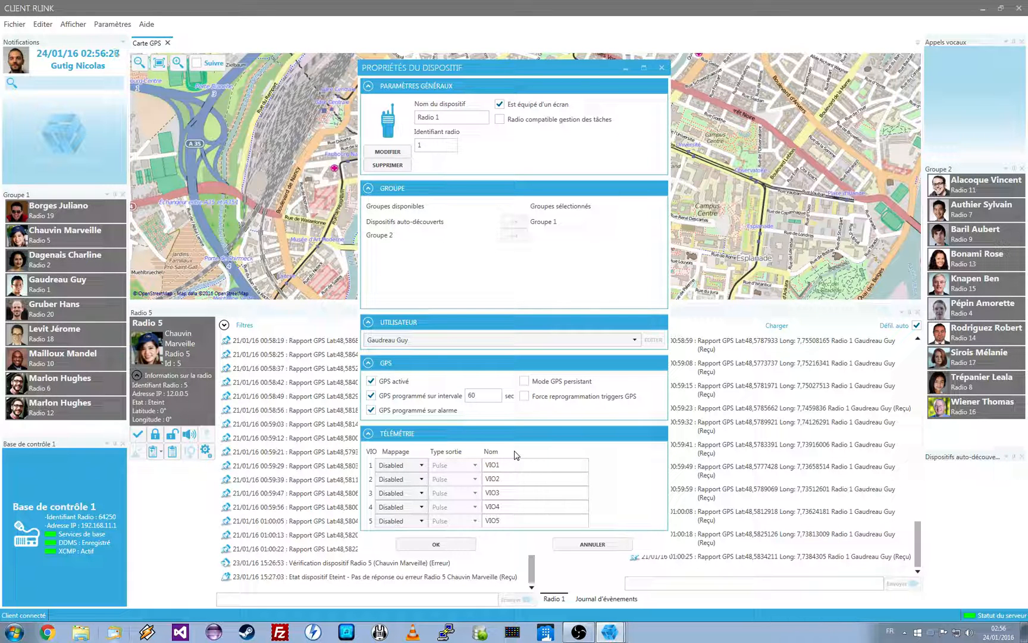
{"action": "left_click", "coordinate": [426, 145]}
{"action": "left_click", "coordinate": [592, 546]}
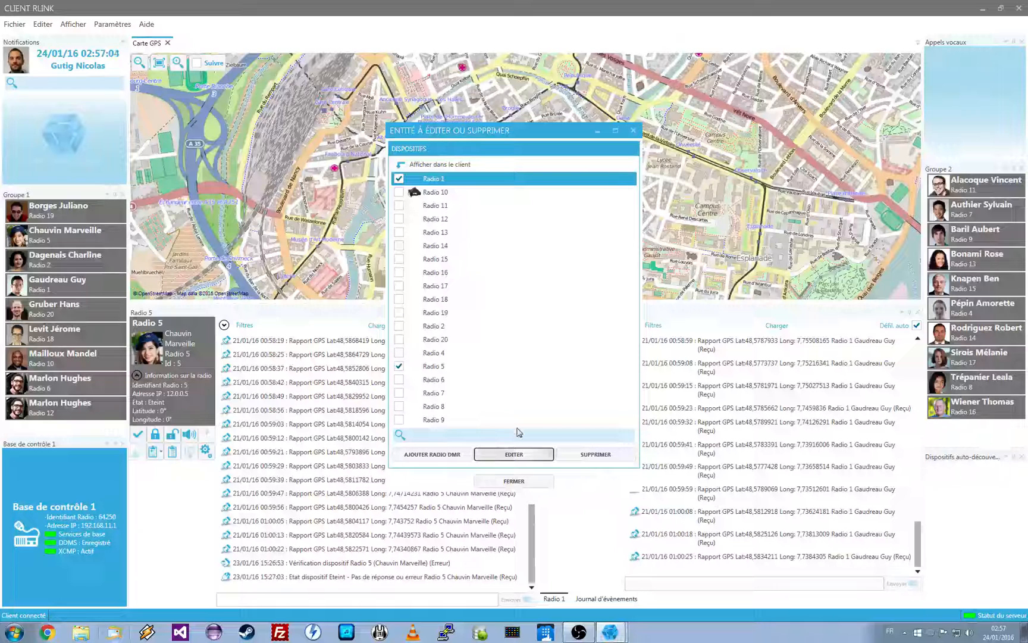
Search the device list for "radio 3" and for "3", clear the search and close the list
{"action": "left_click", "coordinate": [460, 435]}
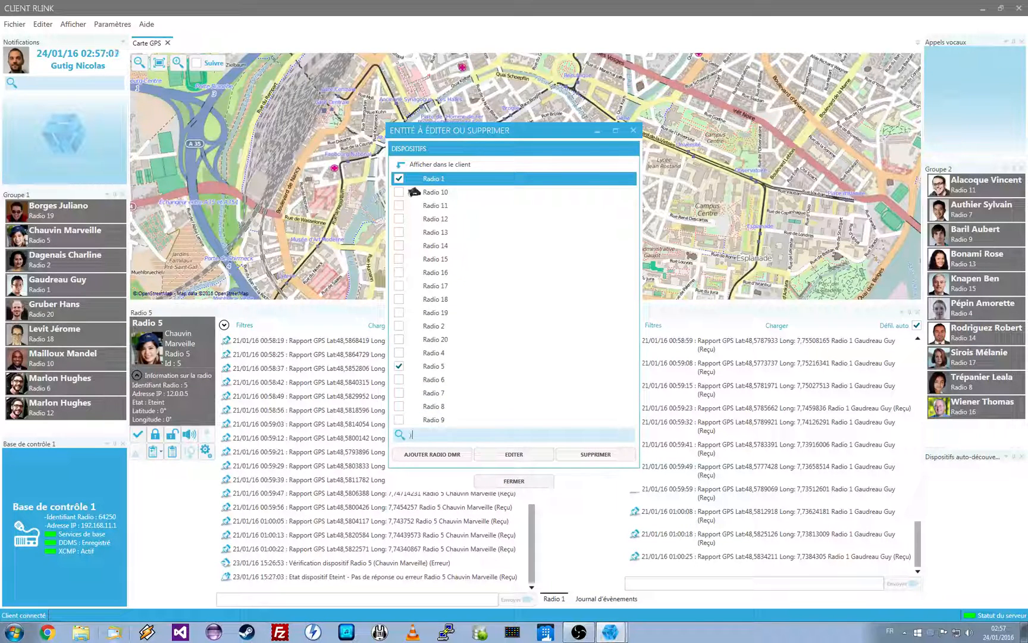
{"action": "type", "text": "radio 3"}
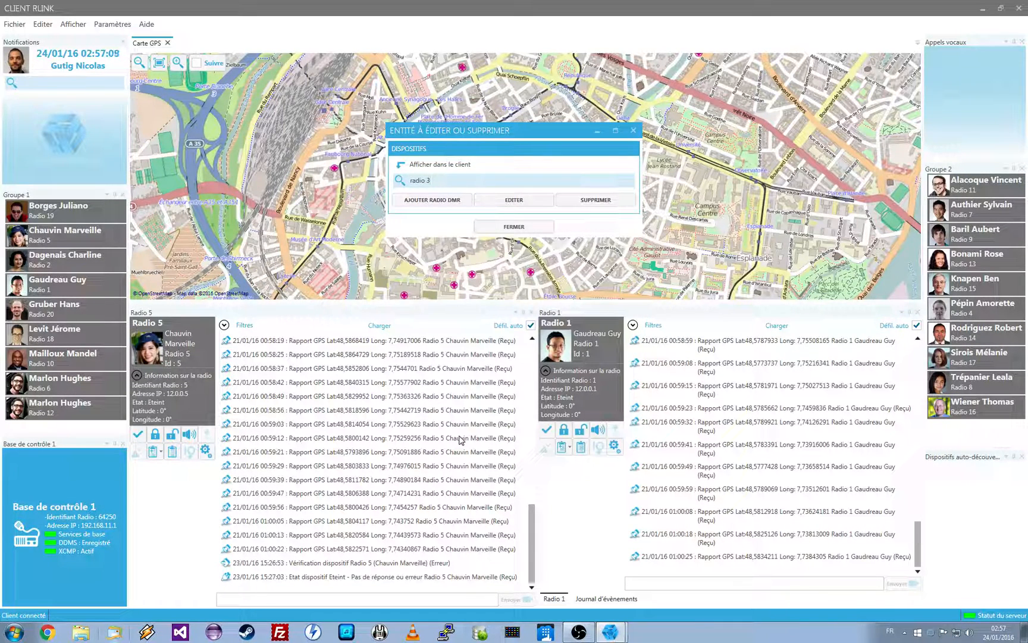
{"action": "key", "text": "BackSpace"}
{"action": "key", "text": "BackSpace"}
{"action": "key", "text": "BackSpace"}
{"action": "key", "text": "BackSpace"}
{"action": "key", "text": "BackSpace"}
{"action": "key", "text": "BackSpace"}
{"action": "key", "text": "BackSpace"}
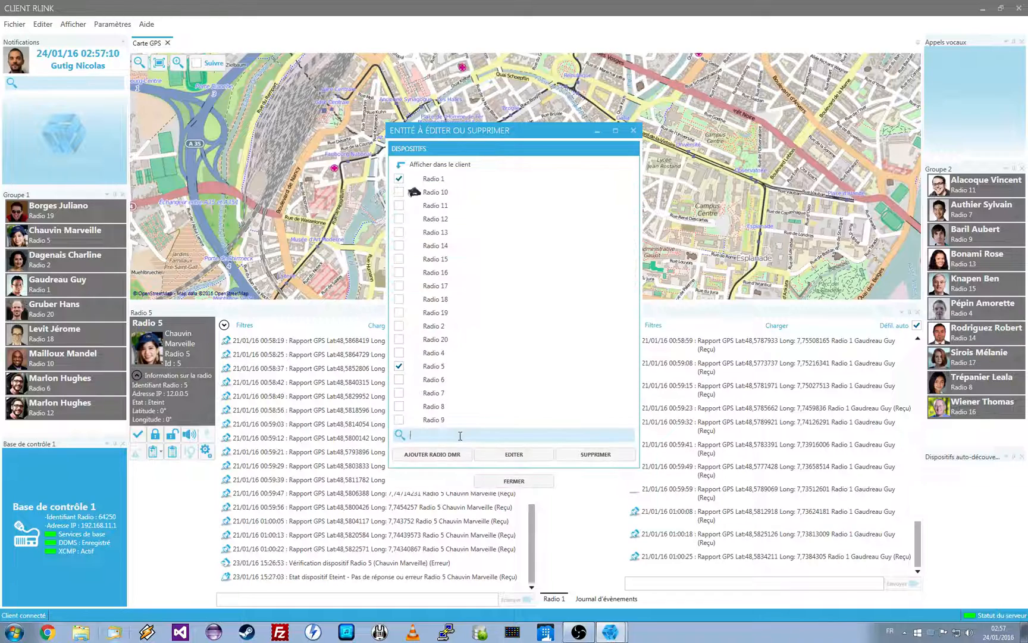
{"action": "type", "text": "3"}
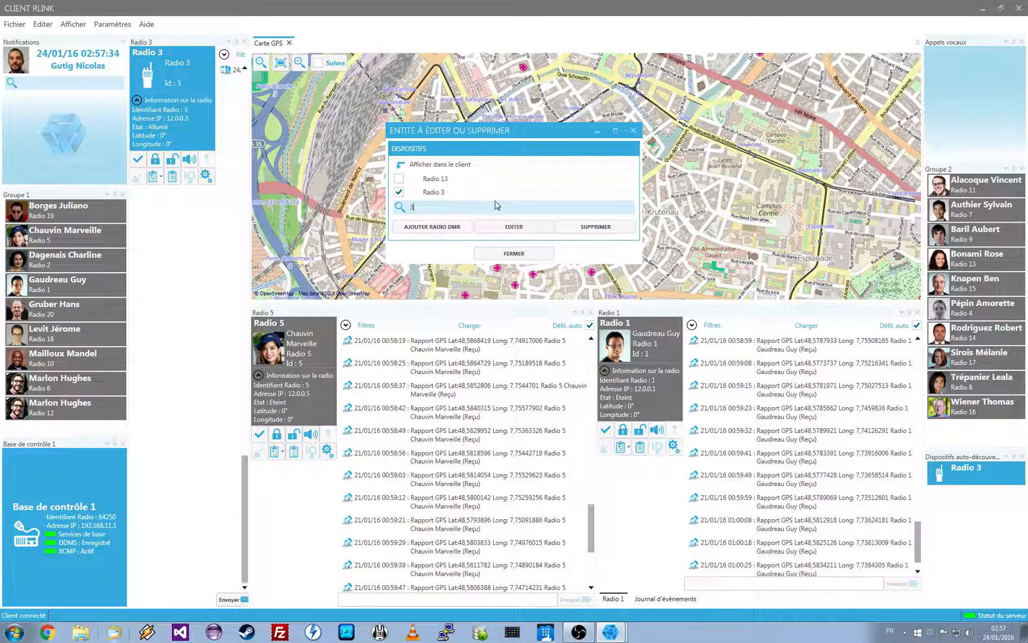
{"action": "key", "text": "BackSpace"}
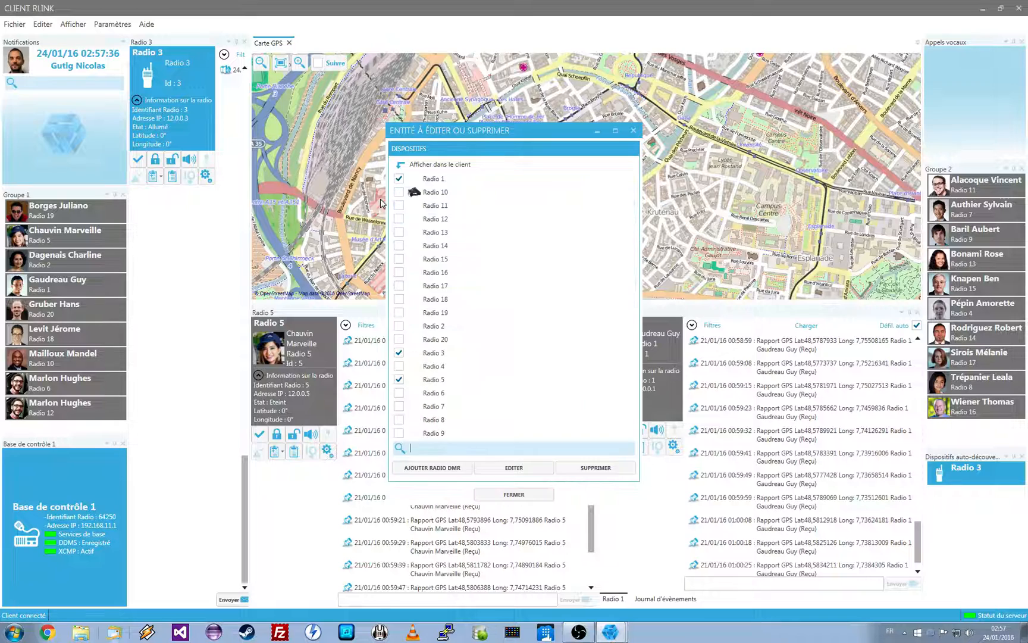
{"action": "left_click", "coordinate": [521, 494]}
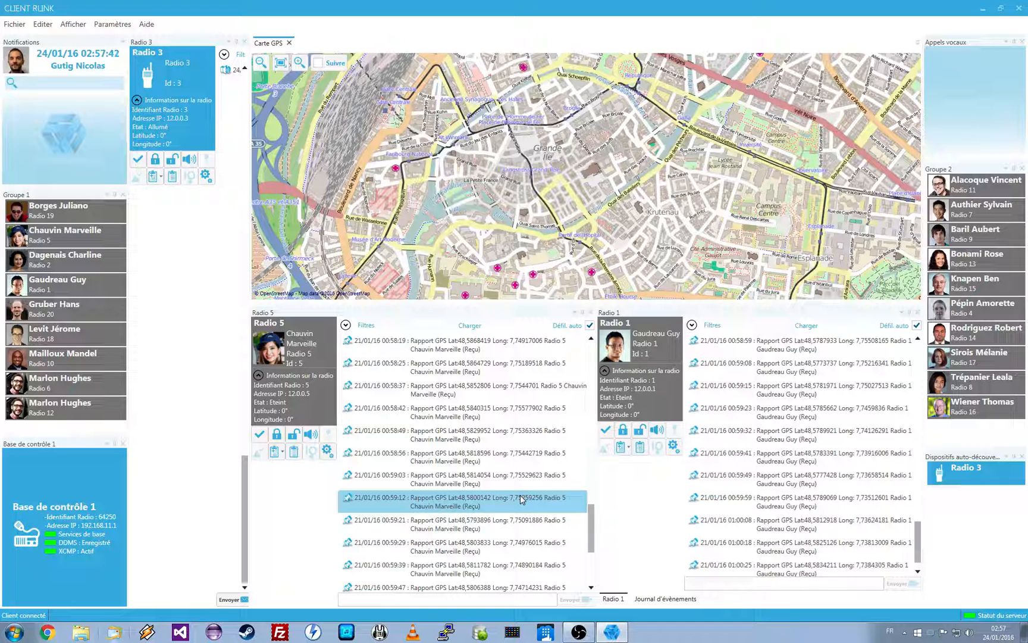
Add the DMR radio "Radio 21" with GPS active, programmed on interval and on alarm, save it and close the device list
{"action": "left_click", "coordinate": [47, 26]}
{"action": "left_click", "coordinate": [70, 75]}
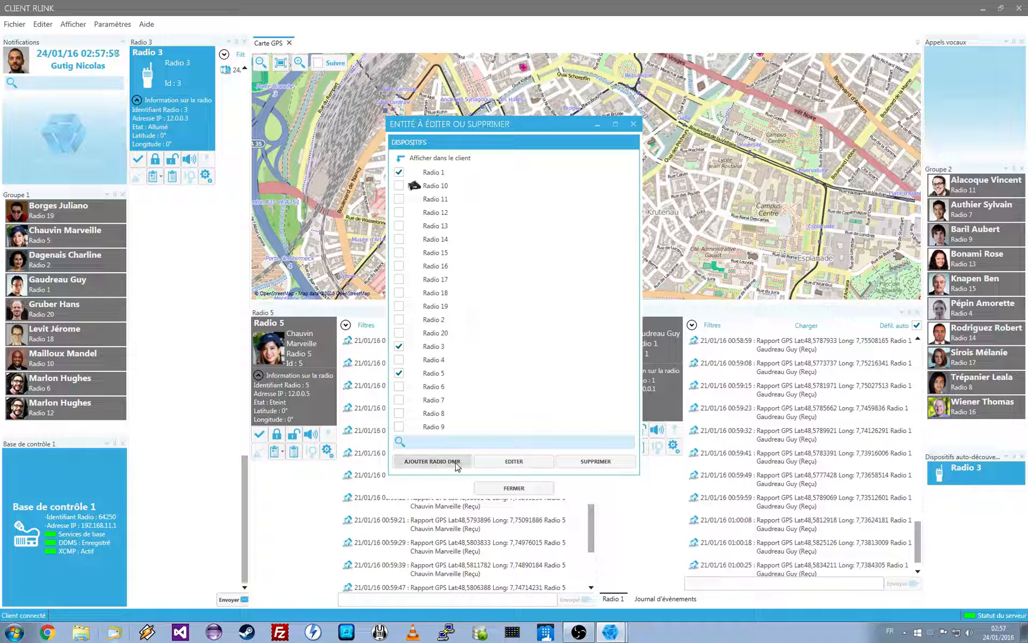
{"action": "left_click", "coordinate": [433, 461]}
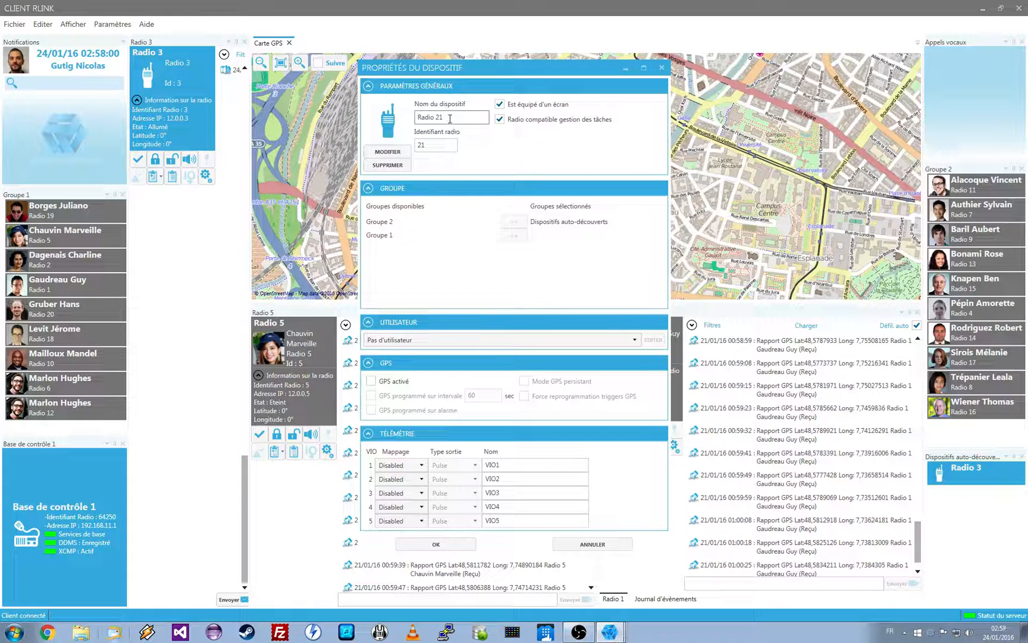
{"action": "left_click", "coordinate": [449, 143]}
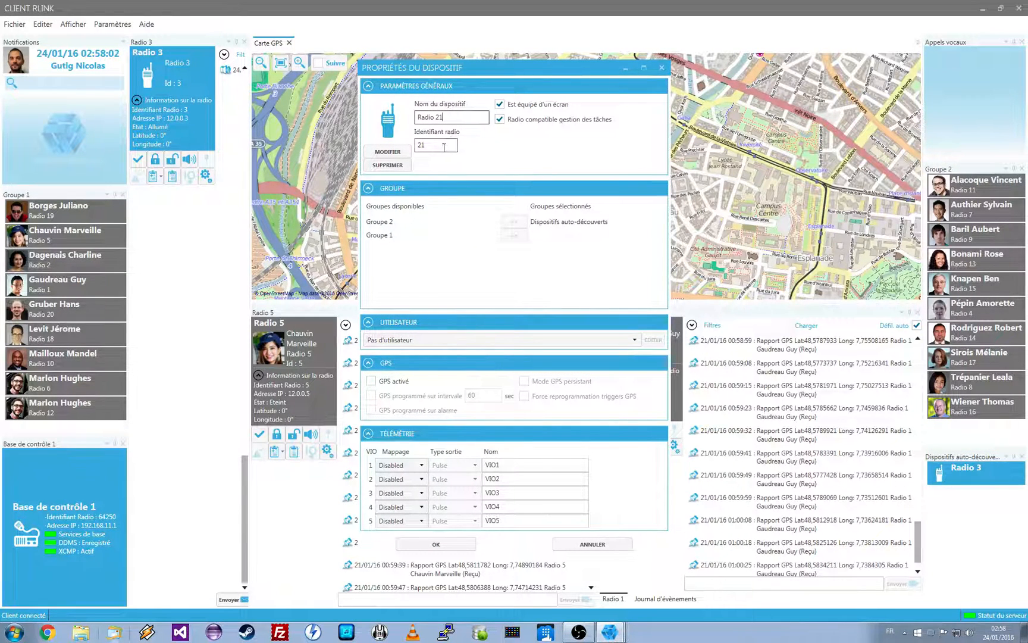
{"action": "left_click_drag", "start_coordinate": [444, 147], "coordinate": [393, 143]}
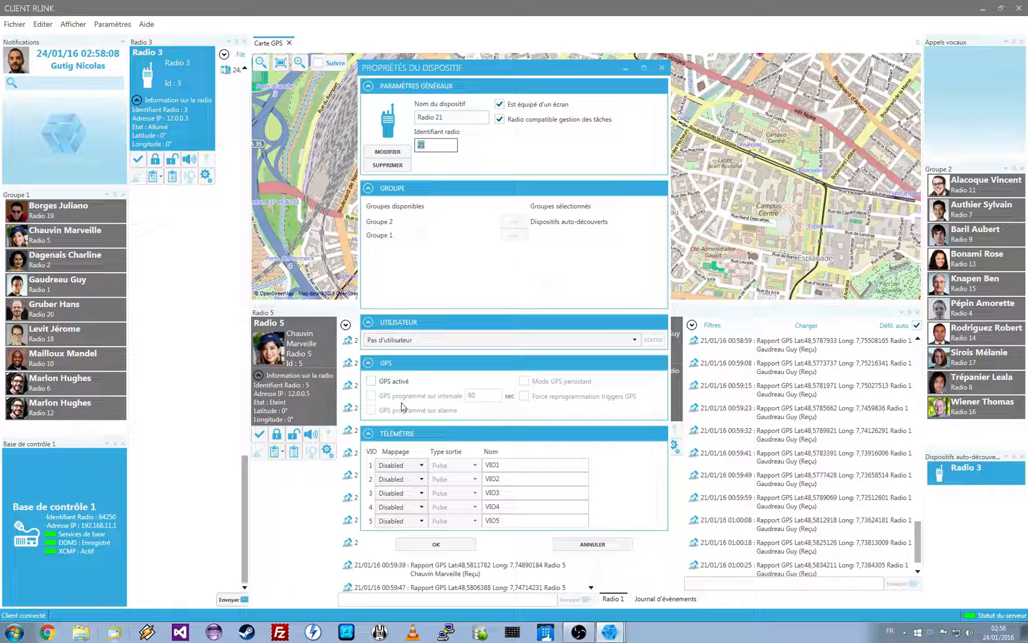
{"action": "left_click", "coordinate": [370, 381]}
{"action": "left_click", "coordinate": [371, 395]}
{"action": "left_click", "coordinate": [371, 410]}
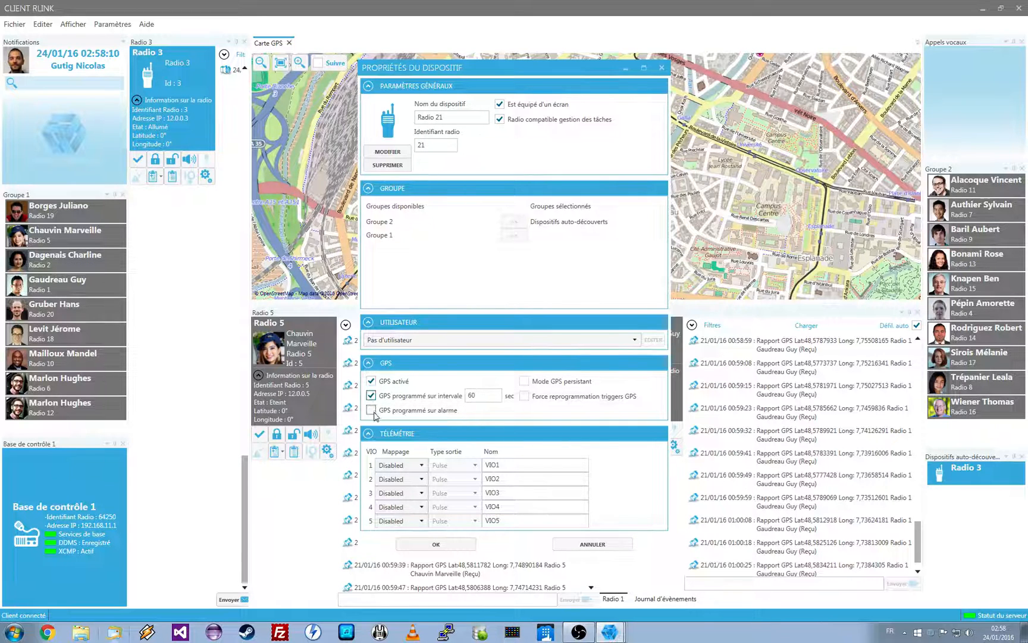
{"action": "left_click", "coordinate": [436, 544]}
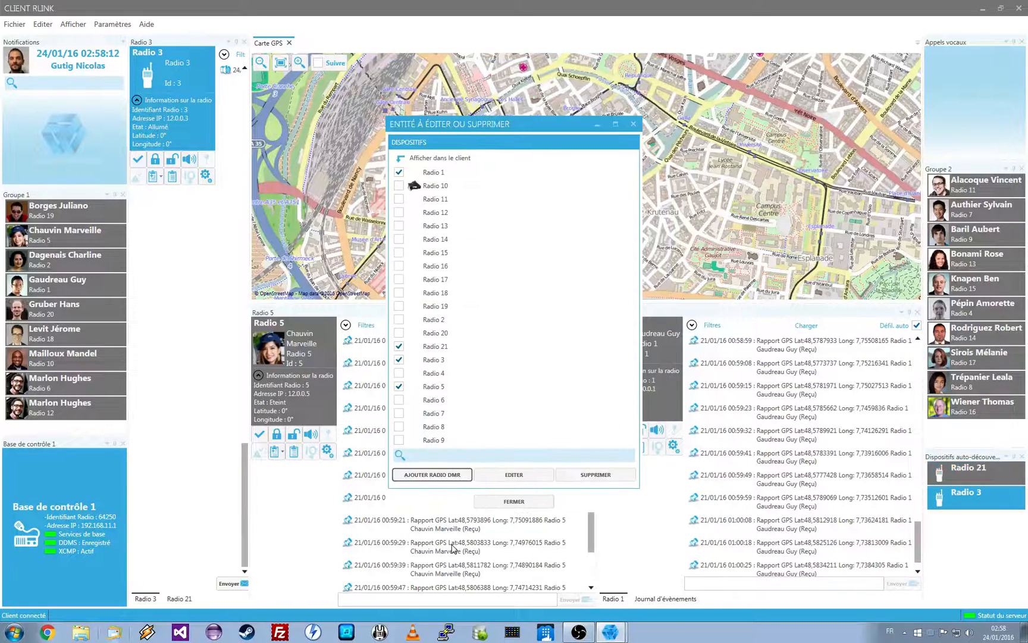
{"action": "left_click", "coordinate": [460, 347]}
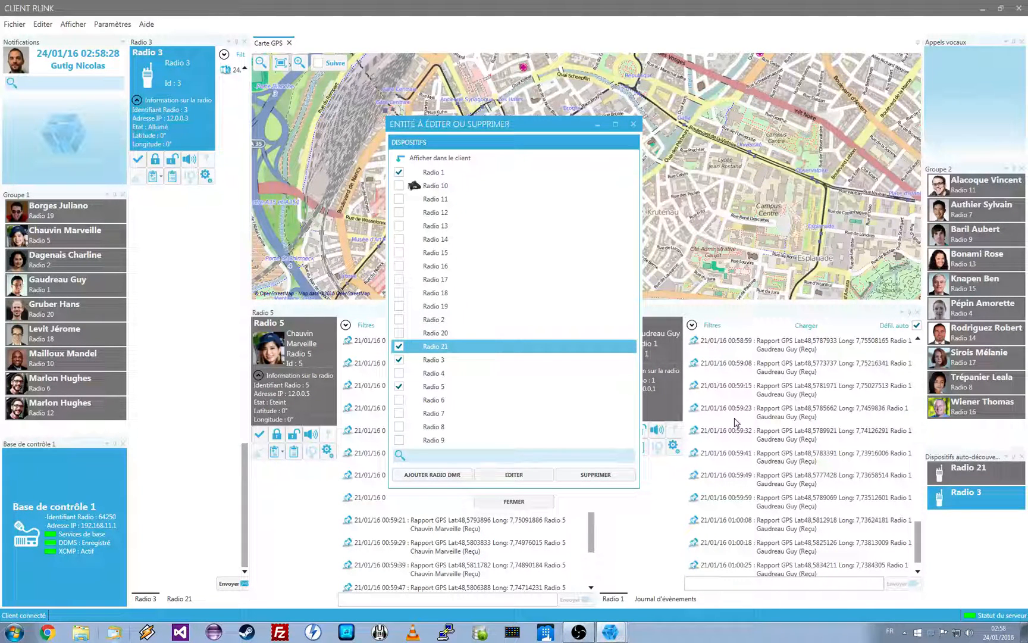
{"action": "left_click", "coordinate": [526, 503]}
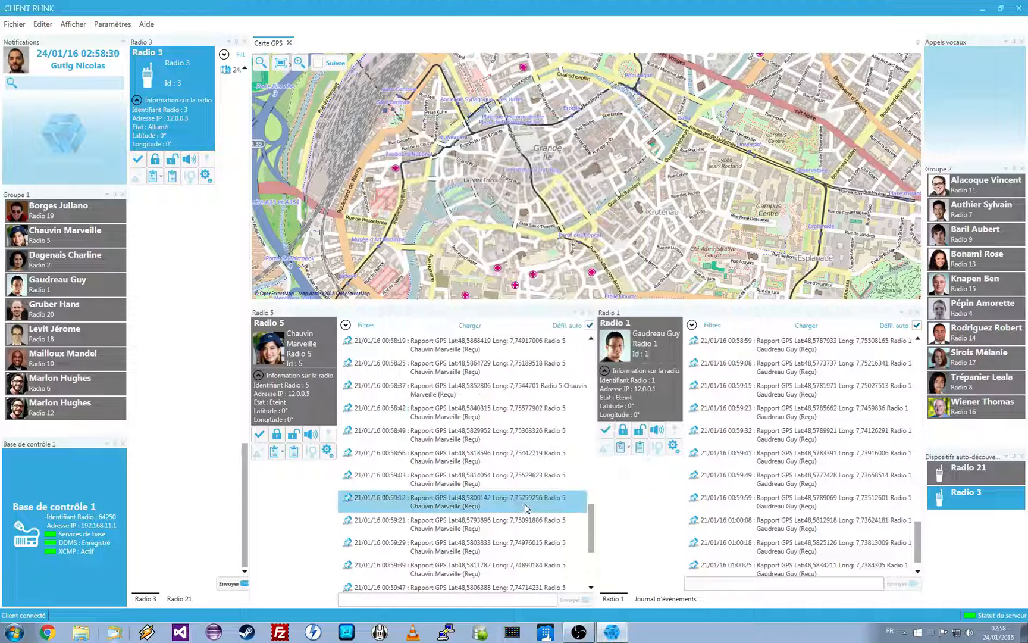
Review the default device settings for DMR radios, including the telemetry names, and cancel without saving
{"action": "left_click", "coordinate": [111, 24]}
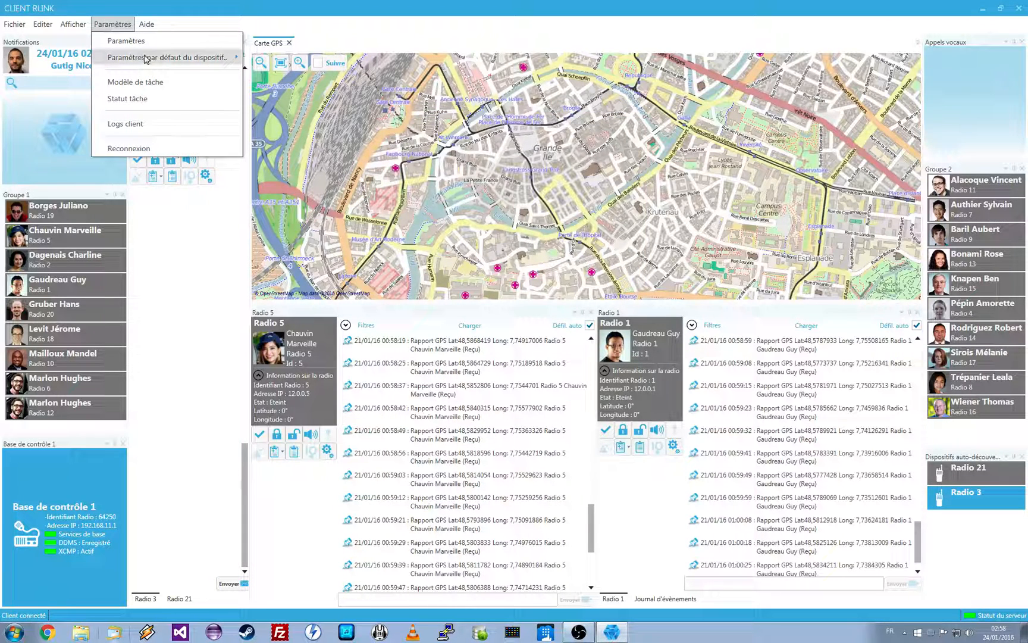
{"action": "mouse_move", "coordinate": [146, 57]}
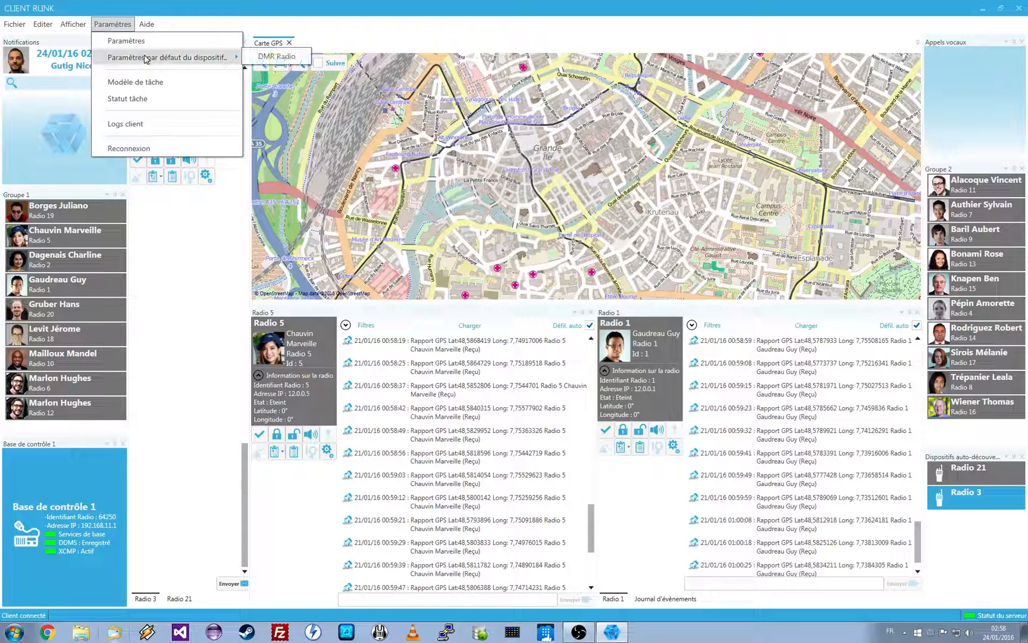
{"action": "left_click", "coordinate": [266, 59]}
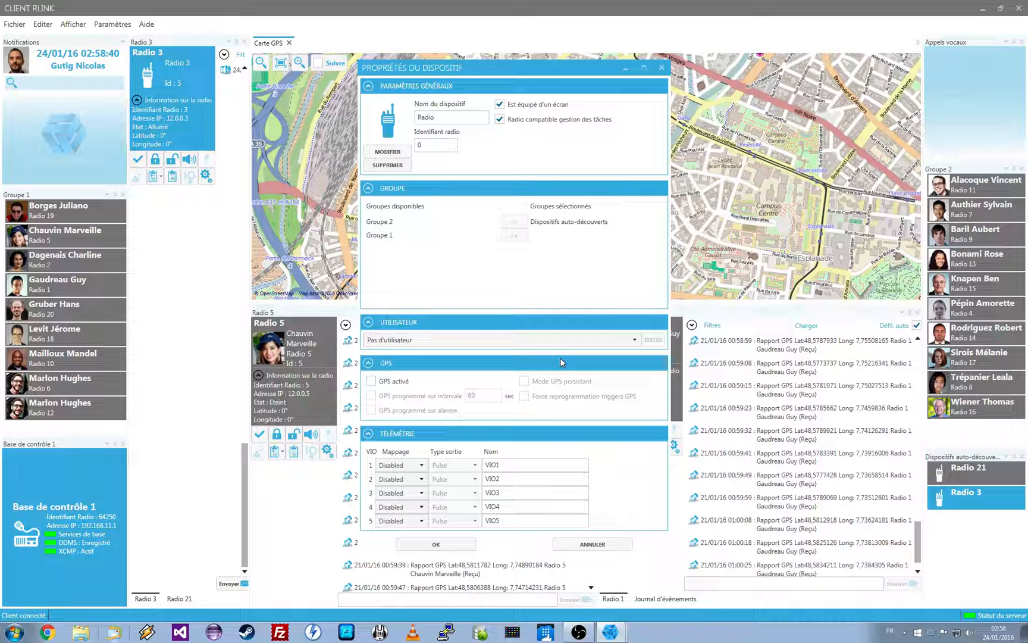
{"action": "left_click", "coordinate": [583, 482]}
{"action": "left_click", "coordinate": [580, 462]}
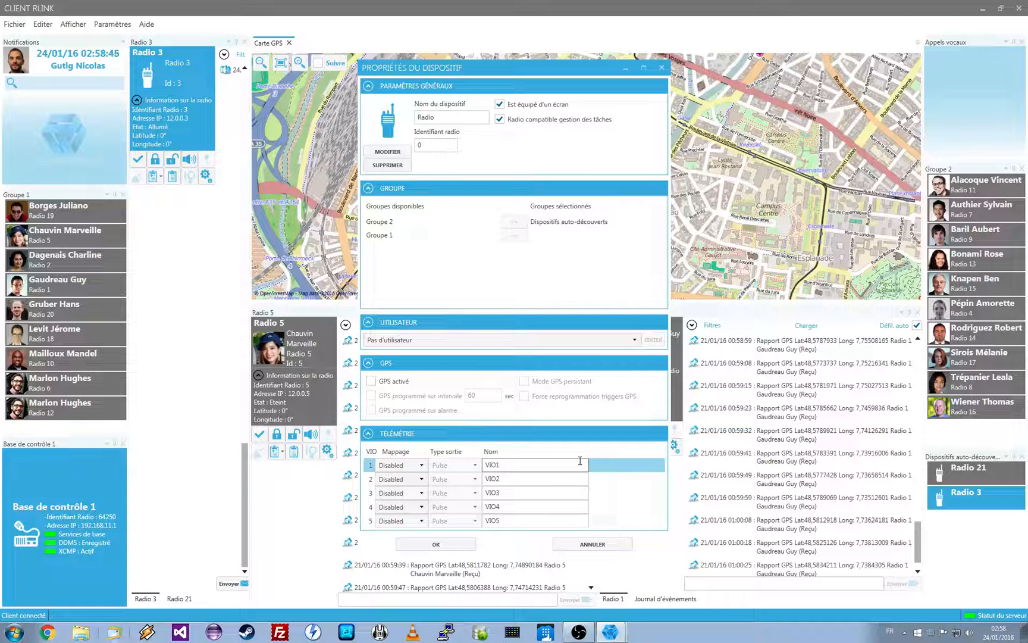
{"action": "left_click", "coordinate": [592, 545]}
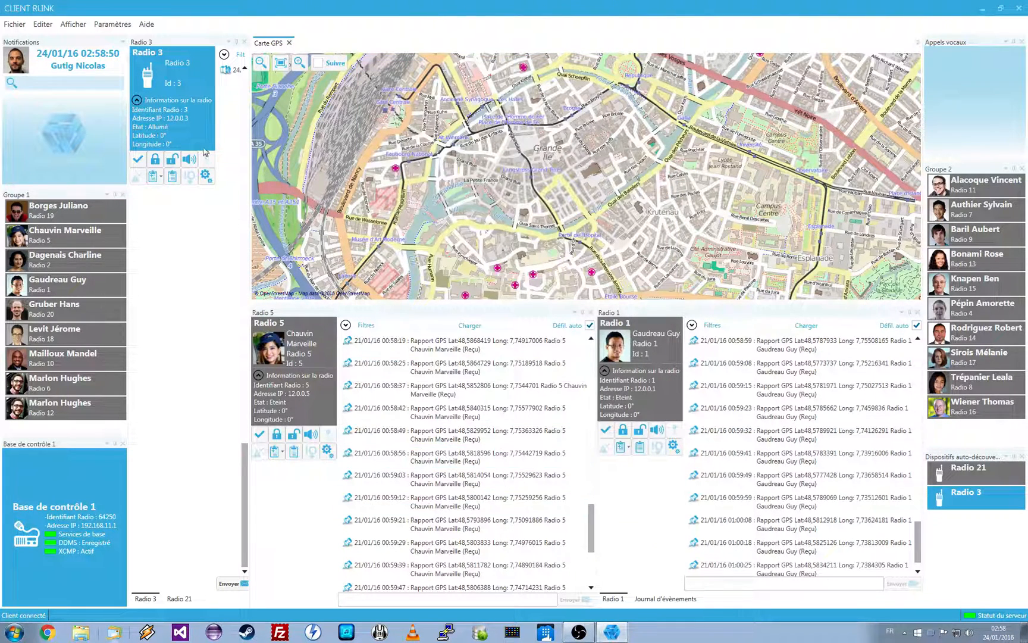
Close the Radio 3 and Radio 21 panels beside the GPS map
{"action": "left_click", "coordinate": [243, 43]}
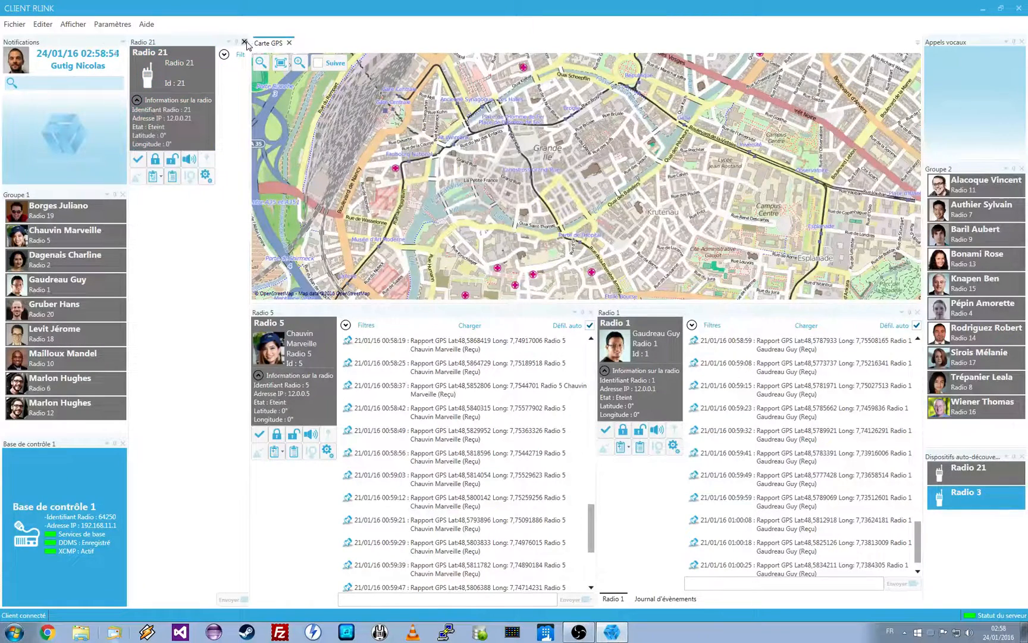
{"action": "left_click", "coordinate": [243, 43]}
Open the group list and review the parameters and devices of Groupe 1 without saving changes
{"action": "left_click", "coordinate": [44, 25]}
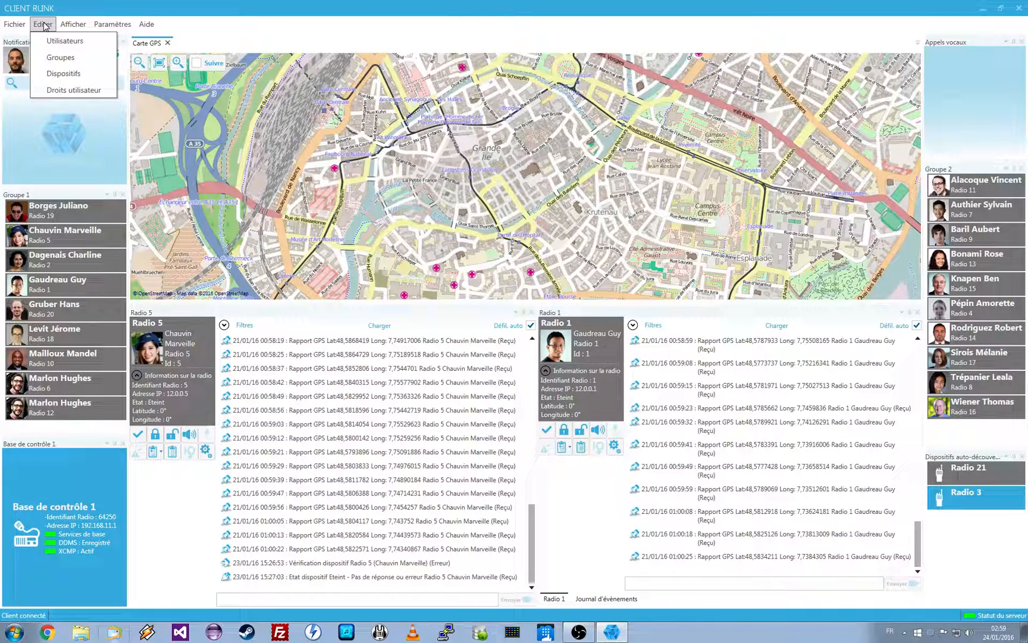
{"action": "mouse_move", "coordinate": [2, 27]}
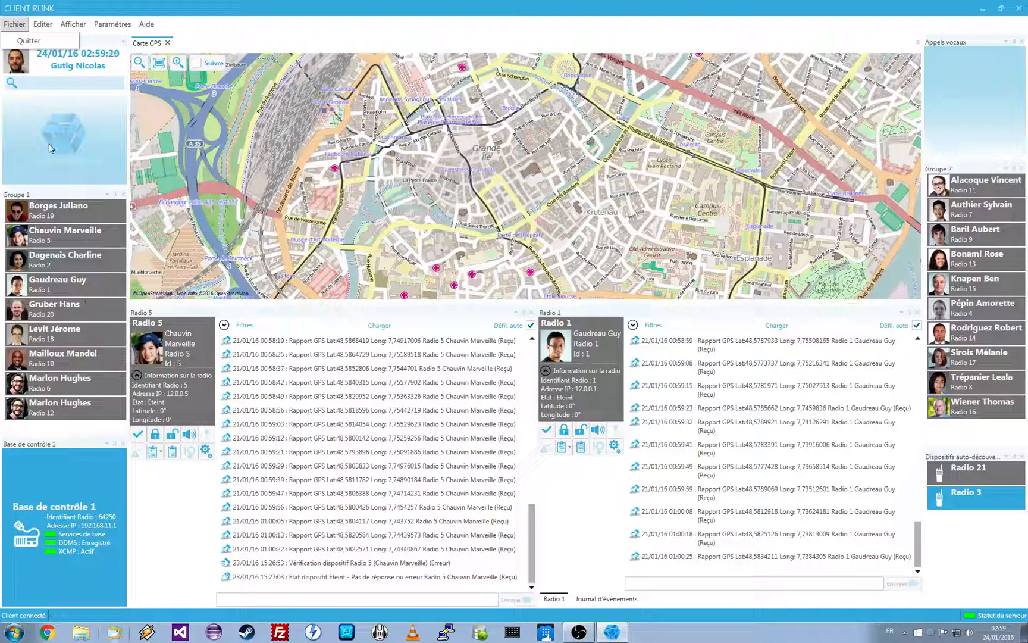
{"action": "left_click", "coordinate": [42, 23]}
{"action": "left_click", "coordinate": [60, 57]}
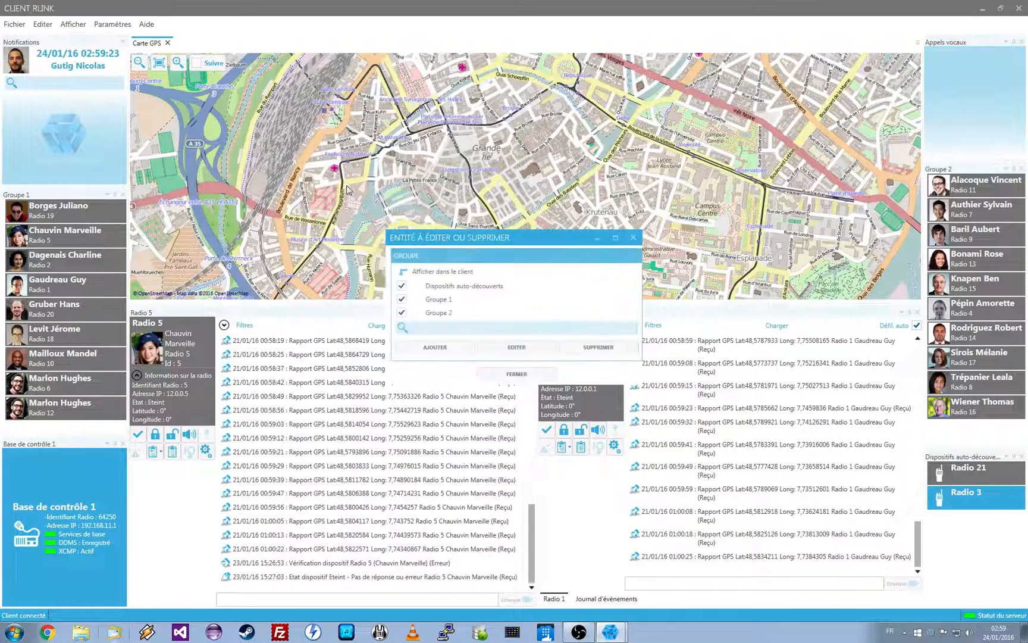
{"action": "left_click", "coordinate": [441, 301]}
{"action": "left_click", "coordinate": [506, 347]}
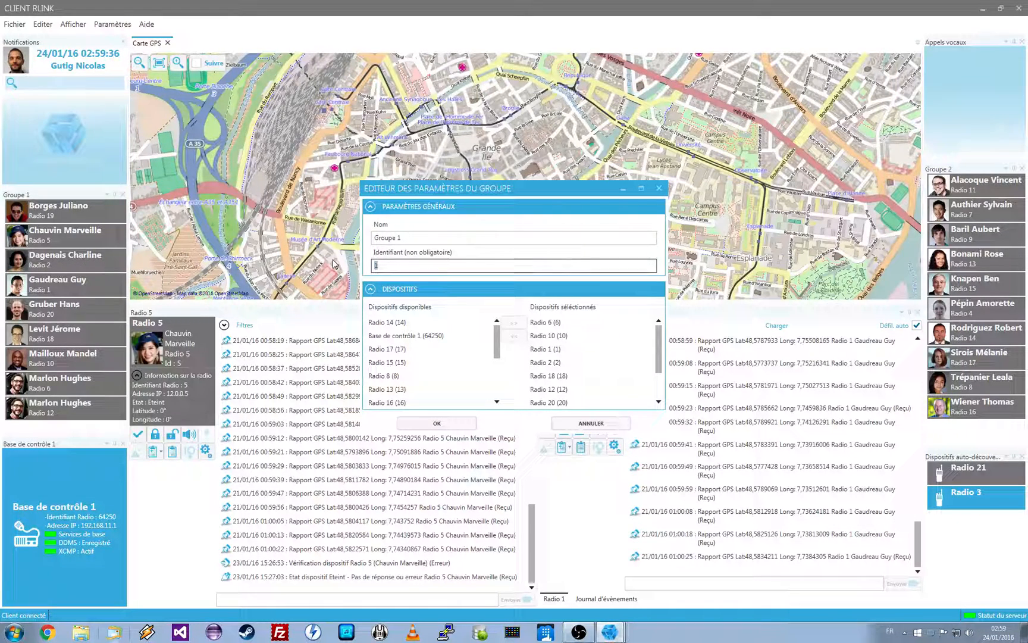
{"action": "left_click", "coordinate": [589, 423]}
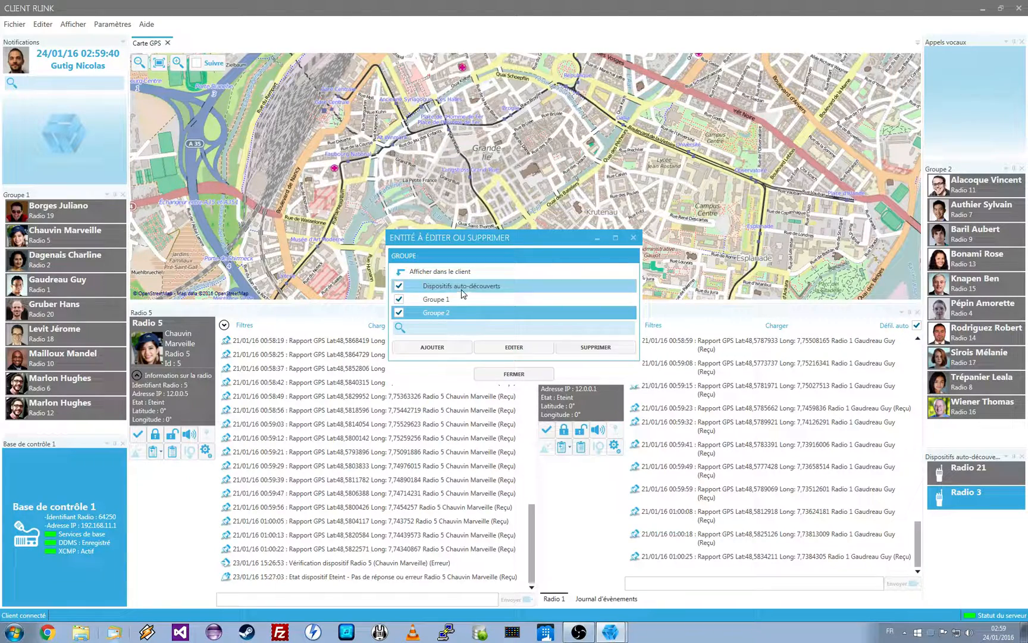
Search the group list for "3" and clear the search
{"action": "left_click", "coordinate": [463, 312]}
{"action": "left_click", "coordinate": [463, 325]}
{"action": "type", "text": "3"}
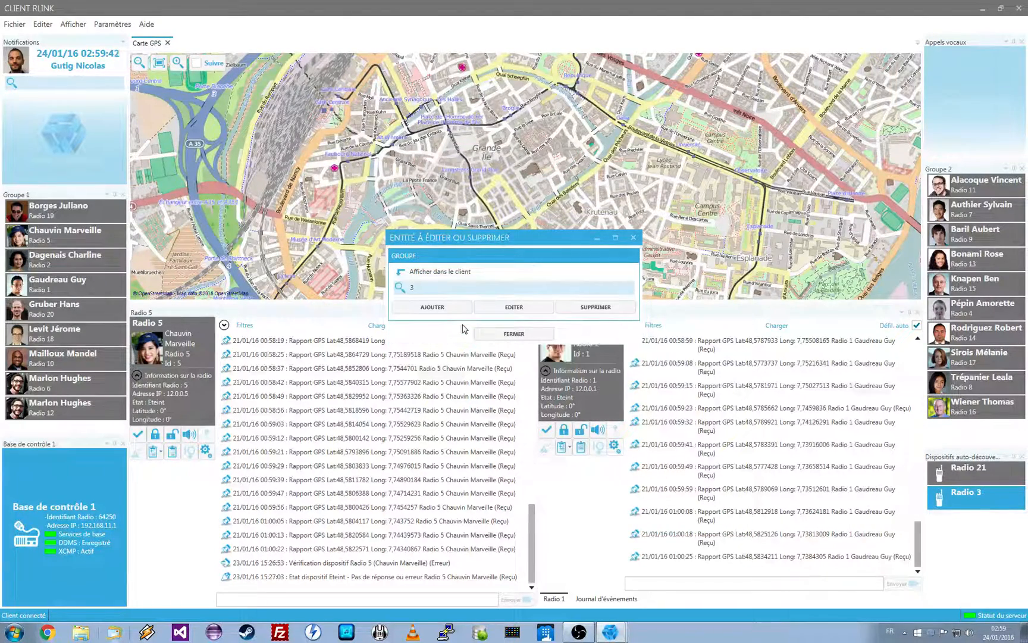
{"action": "key", "text": "BackSpace"}
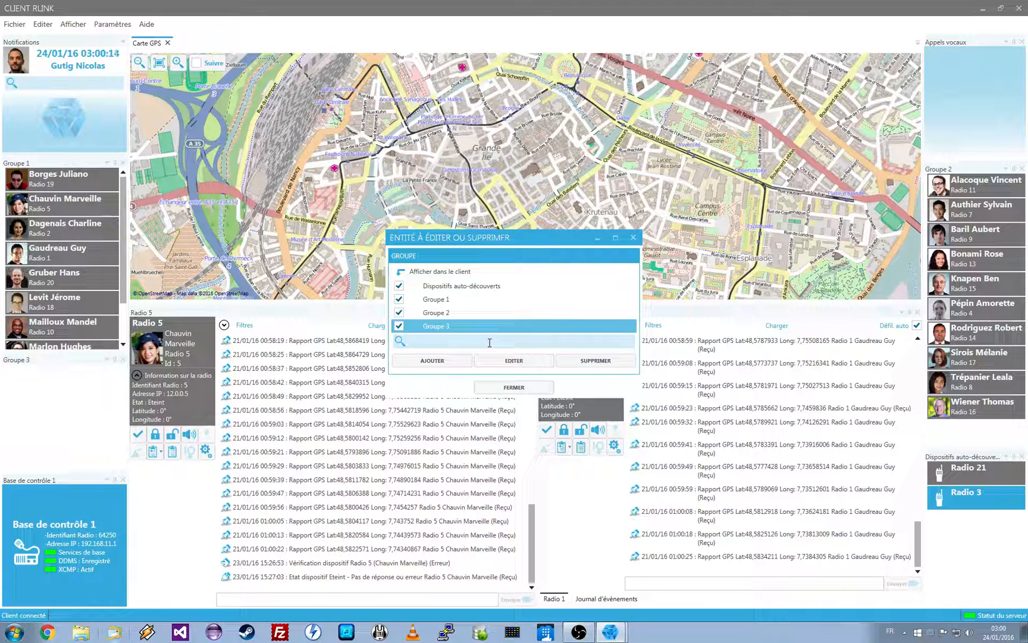
Edit Groupe 3 and rename it "Tango 3"
{"action": "left_click", "coordinate": [516, 361]}
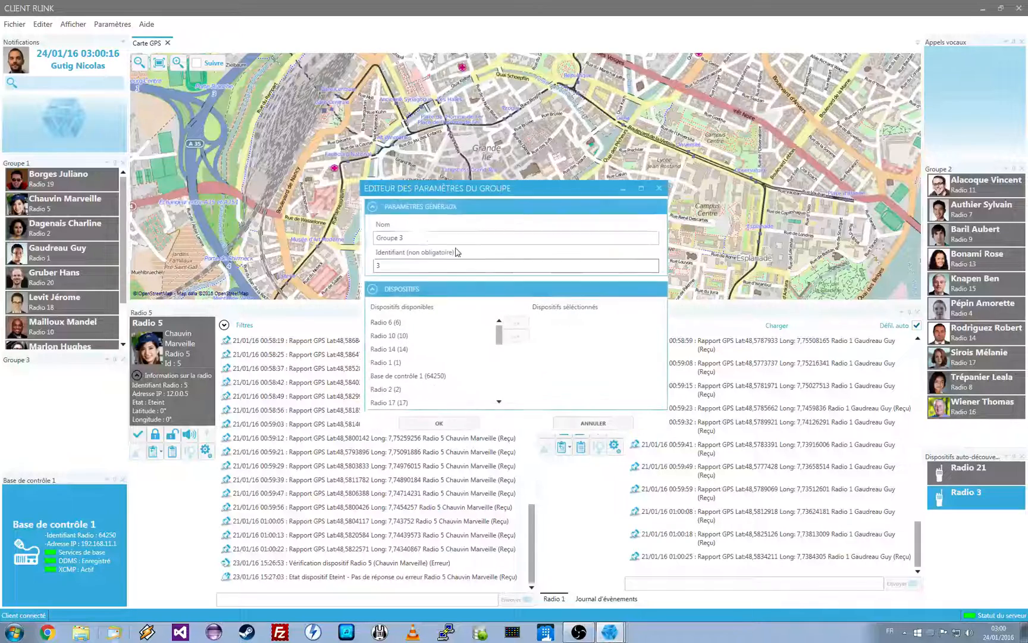
{"action": "left_click_drag", "start_coordinate": [395, 238], "coordinate": [326, 240]}
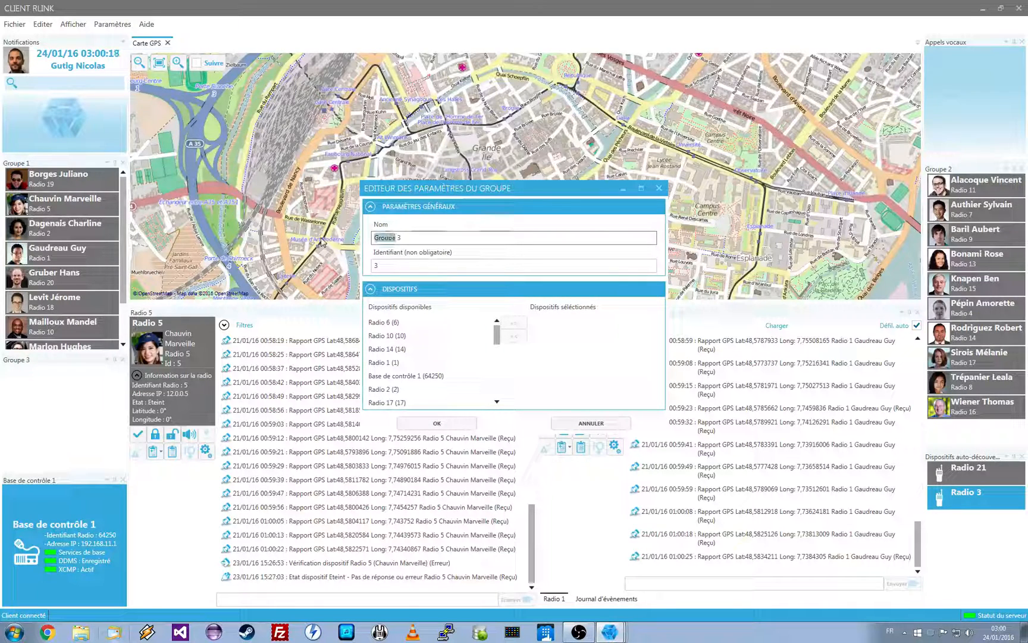
{"action": "type", "text": "Tango"}
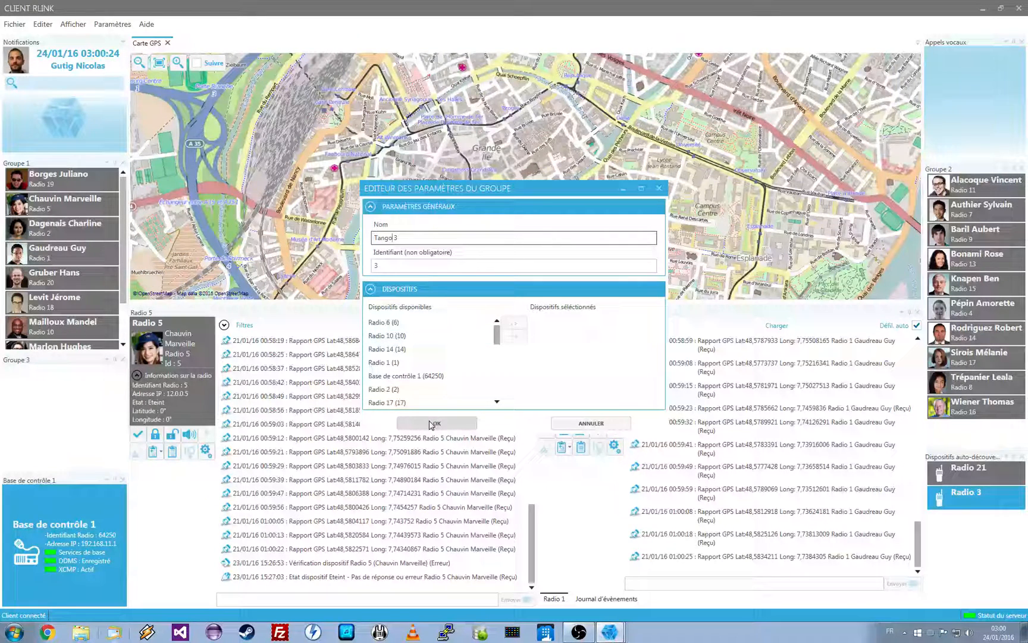
Add Radio 1 and Radio 3 to the Tango 3 group, save it and close the group list
{"action": "left_click", "coordinate": [494, 336]}
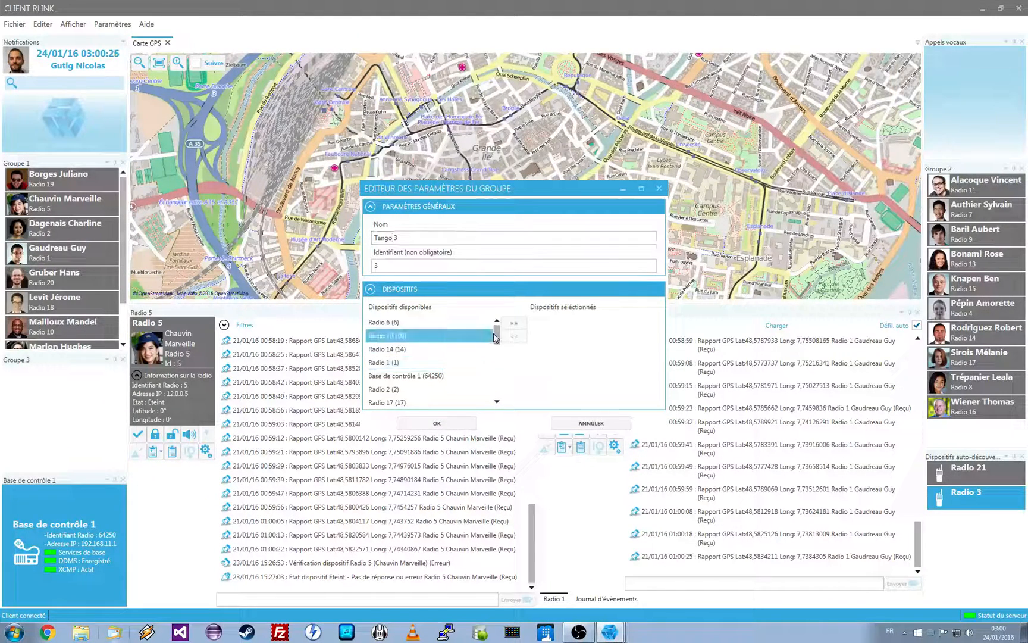
{"action": "left_click", "coordinate": [485, 362]}
{"action": "left_click", "coordinate": [514, 322]}
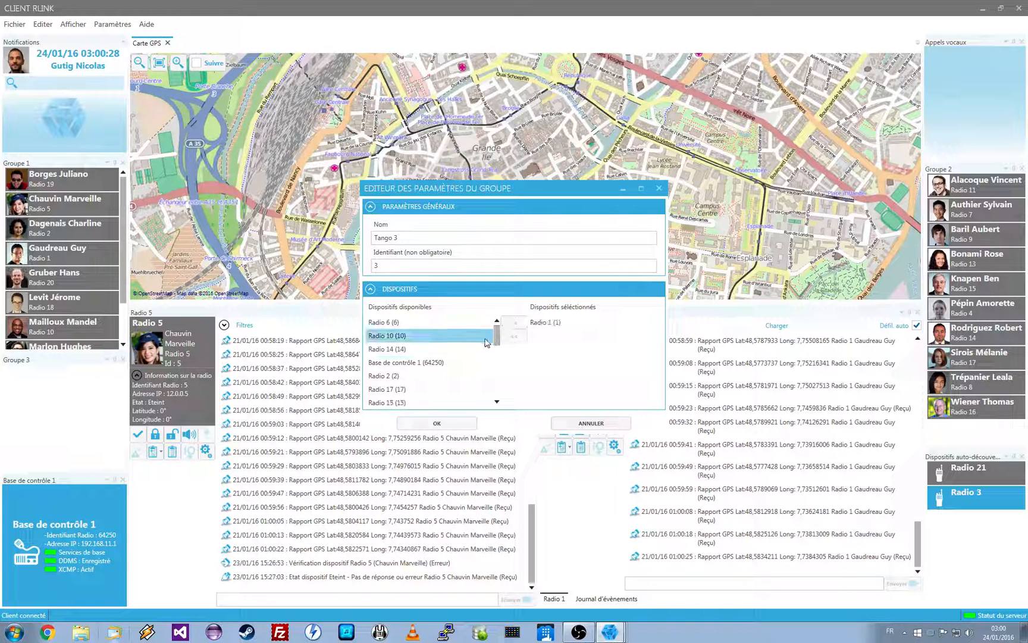
{"action": "left_click_drag", "start_coordinate": [497, 336], "coordinate": [501, 385]}
{"action": "left_click", "coordinate": [422, 403]}
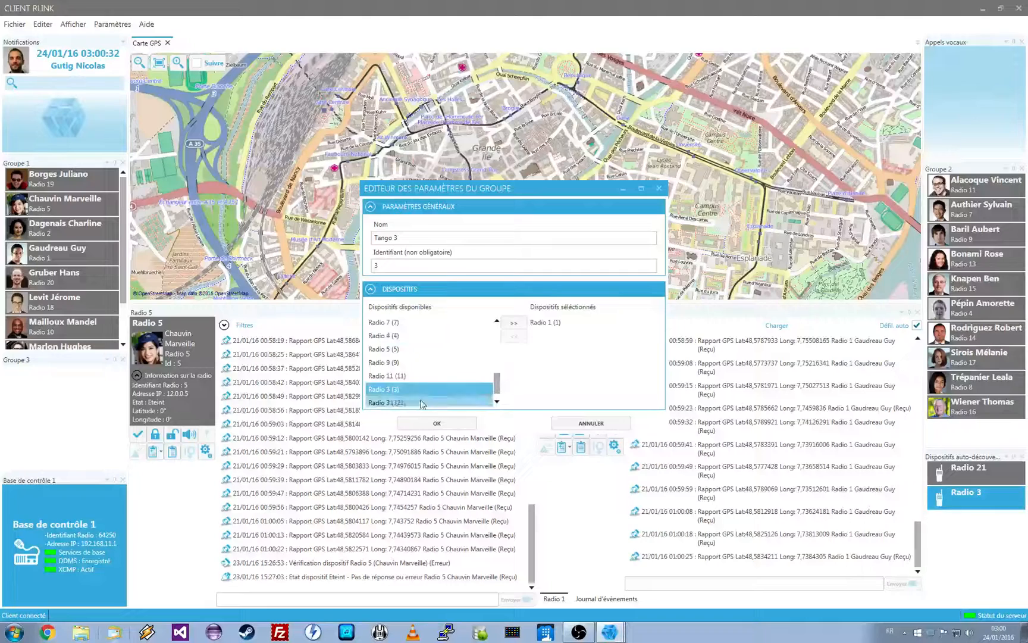
{"action": "left_click", "coordinate": [514, 323]}
{"action": "left_click", "coordinate": [451, 424]}
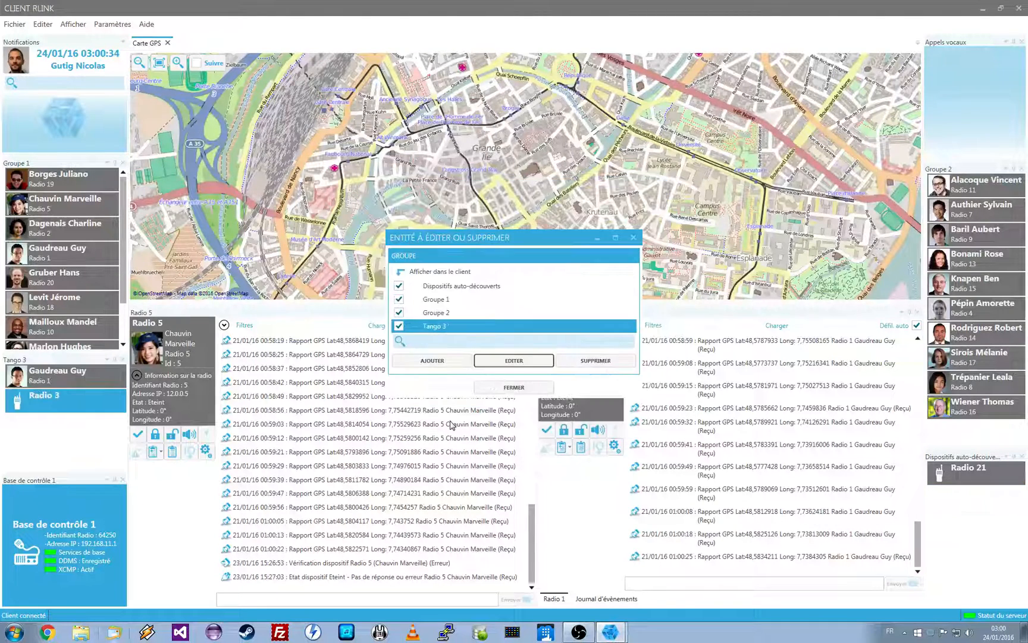
{"action": "left_click", "coordinate": [511, 387]}
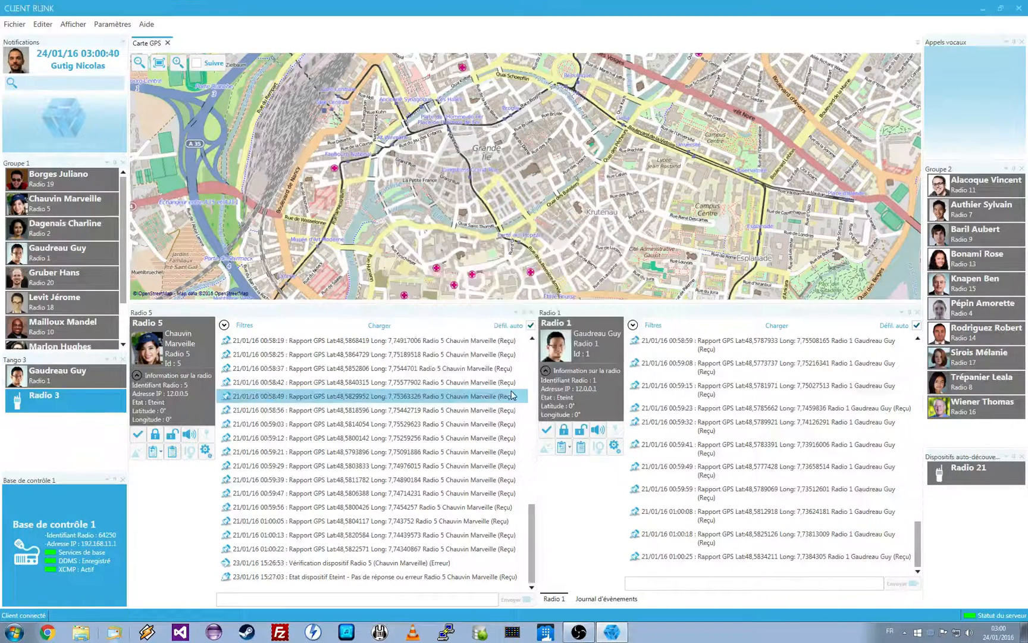